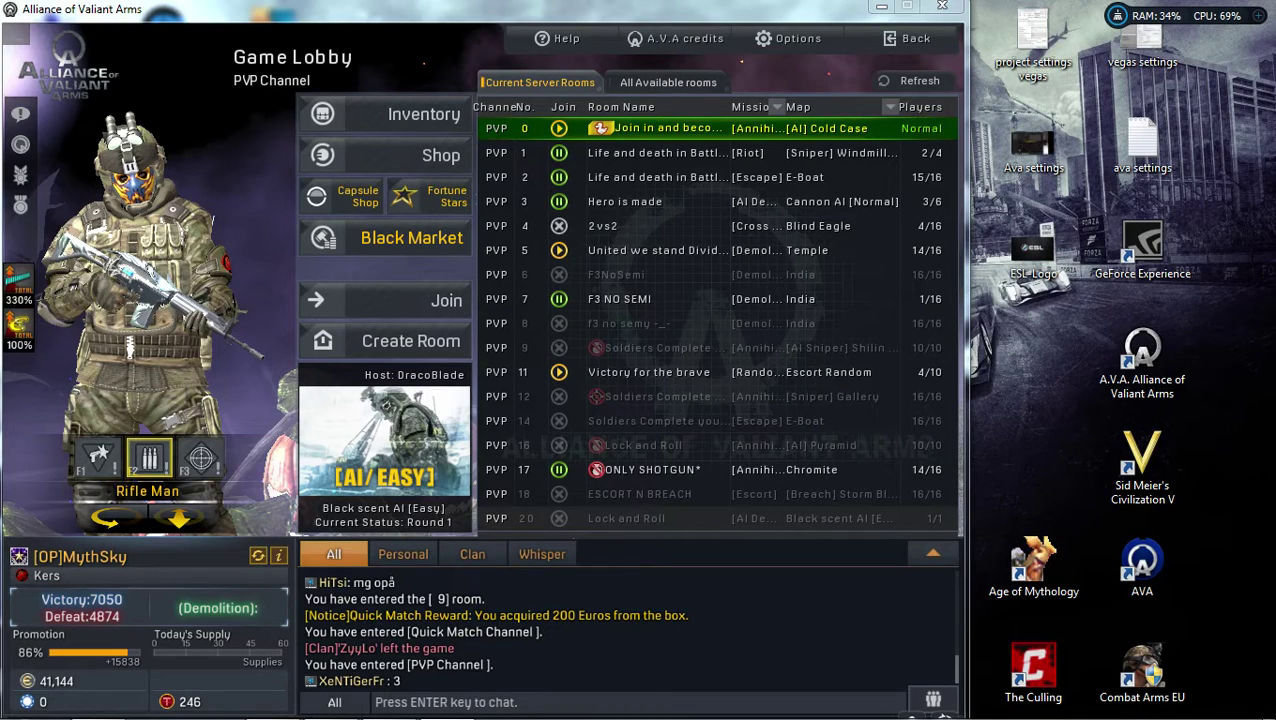
Move the OBS Classic window with the Tutorial scene up over the game lobby
left_click_drag(60, 560, 335, 254)
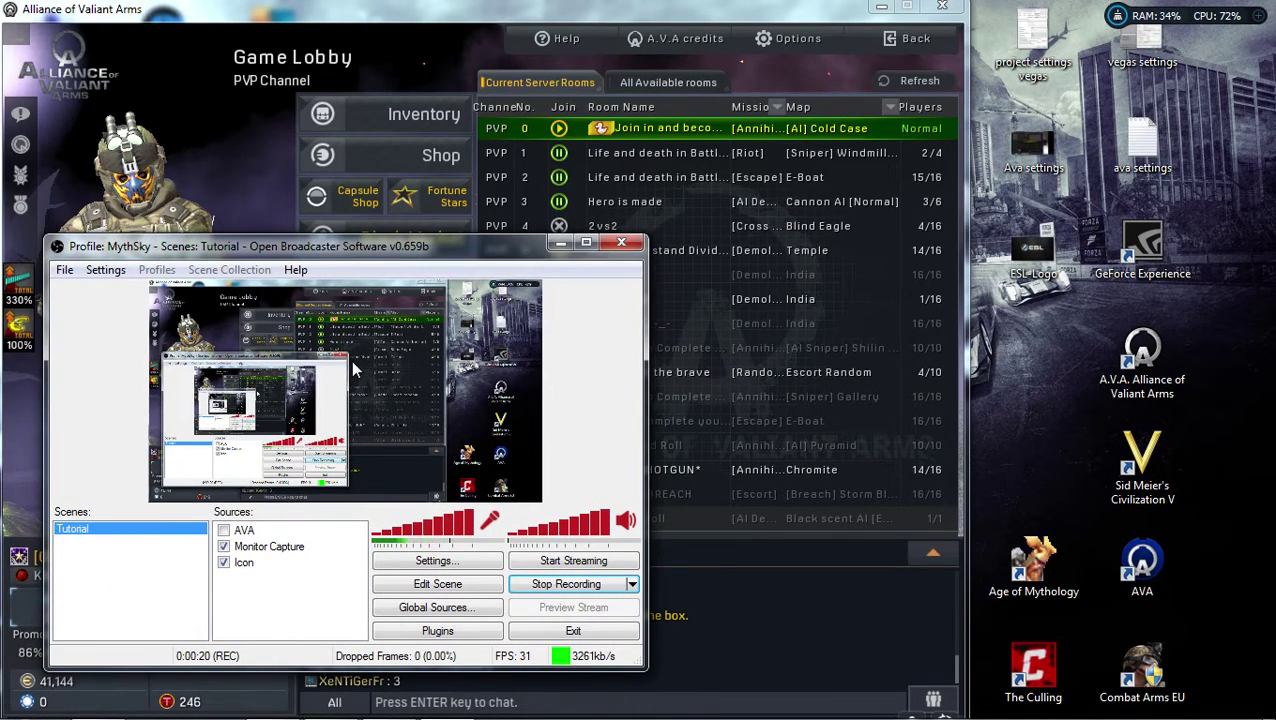
Open the Encoding page of OBS Settings, then bring up Twitch's encoding help article in Chrome
left_click(106, 270)
left_click(125, 289)
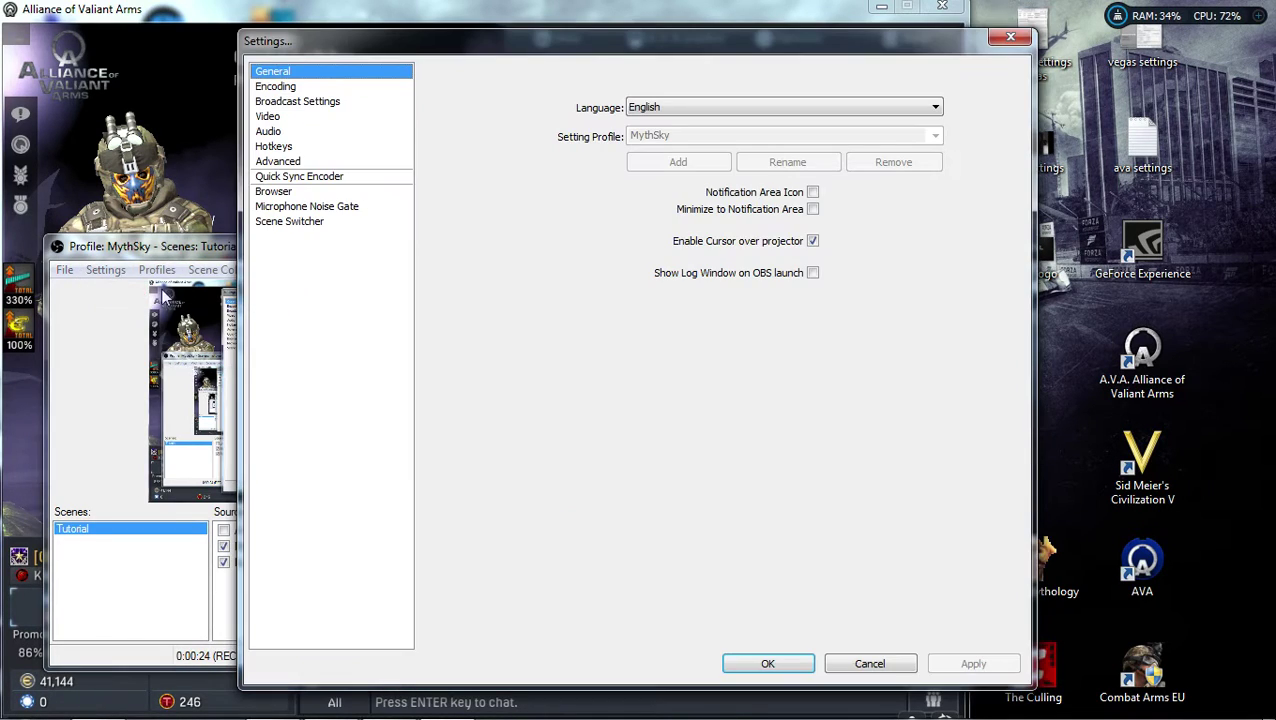
left_click(295, 88)
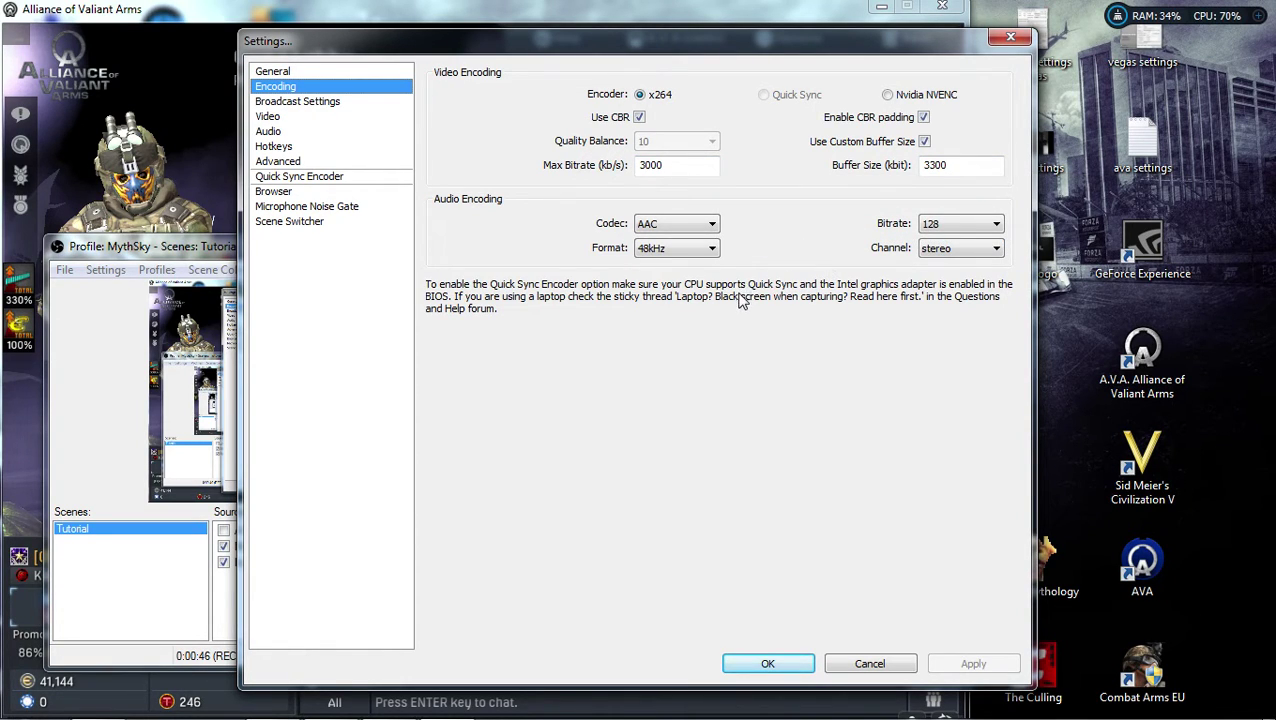
left_click(99, 703)
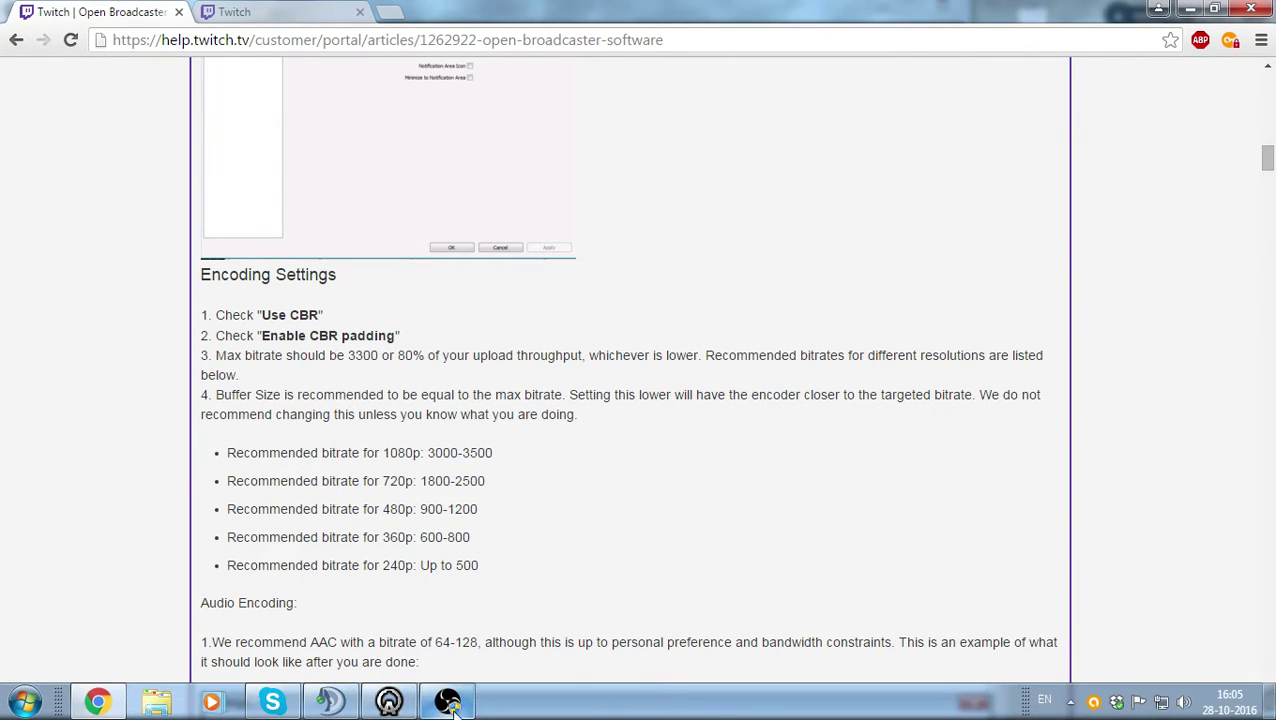
Read Twitch's recommended bitrates and example screenshot, then minimize Chrome to reveal the OBS encoding settings
left_click(448, 702)
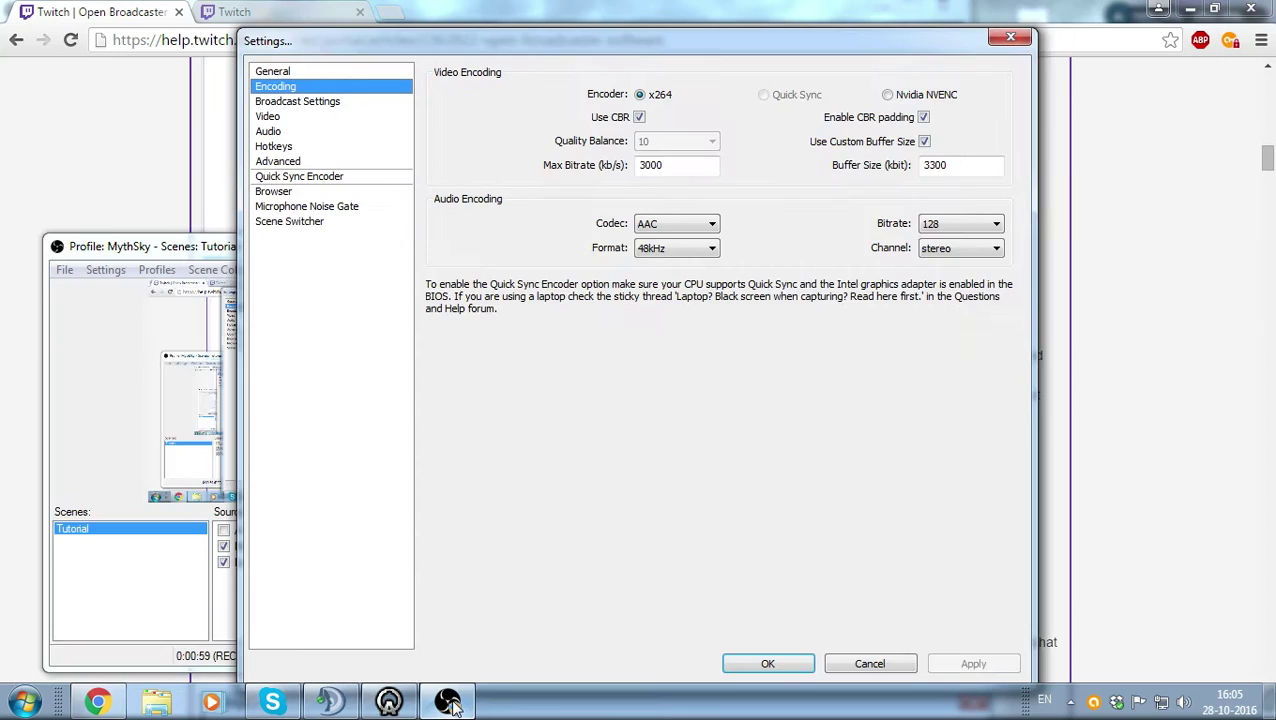
left_click(1134, 425)
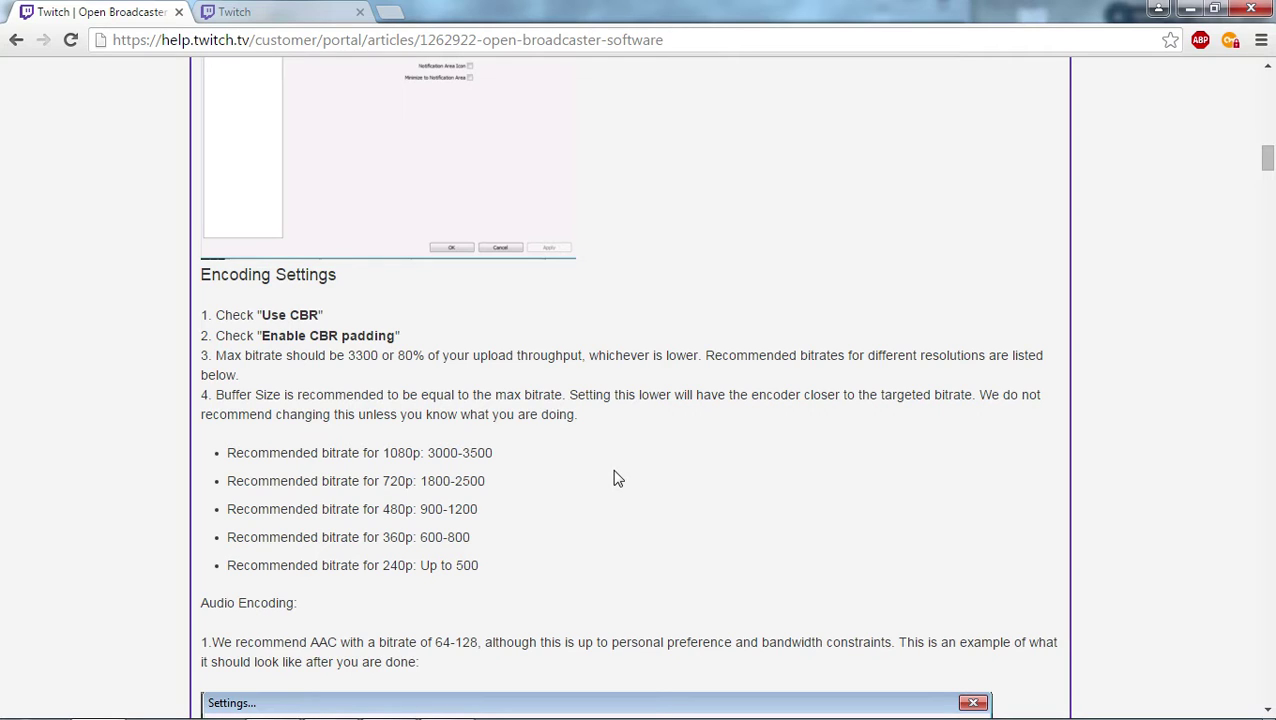
scroll(605, 362, "down", 3)
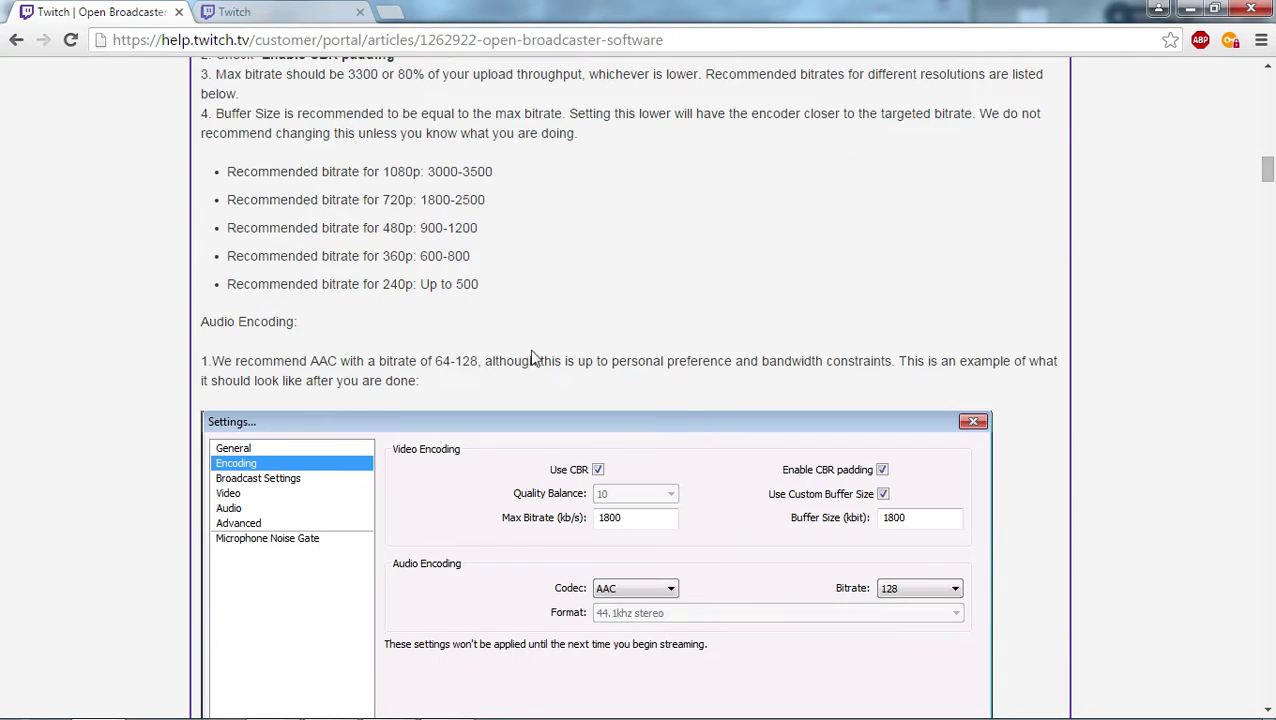
scroll(455, 361, "down", 1)
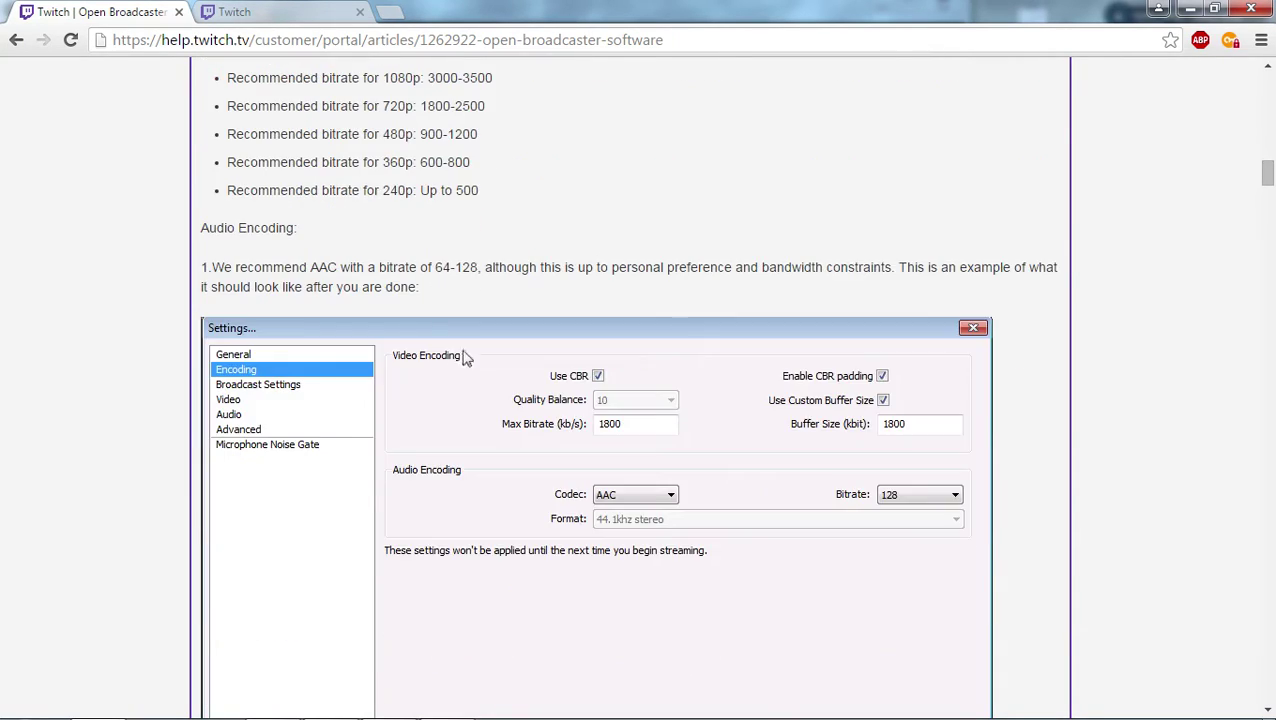
left_click(1190, 9)
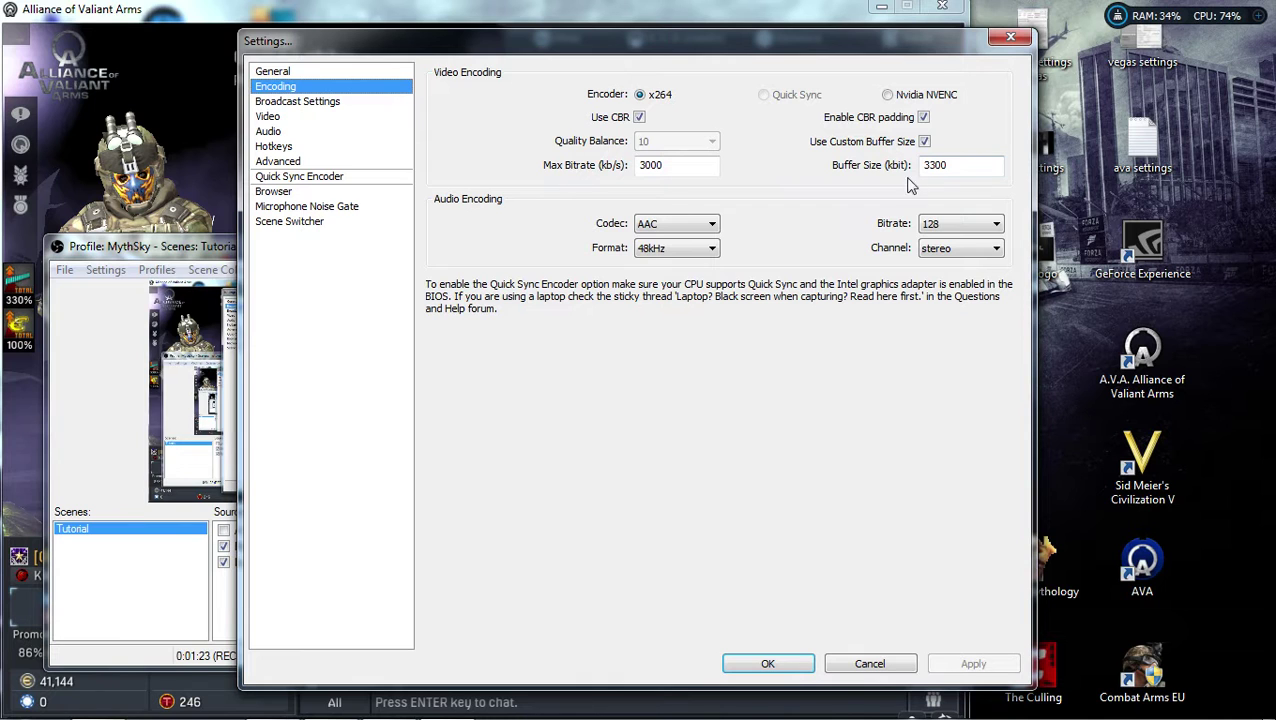
Review the Twitch broadcast settings, then the Video page at 1360x768 and 45 FPS
left_click(324, 104)
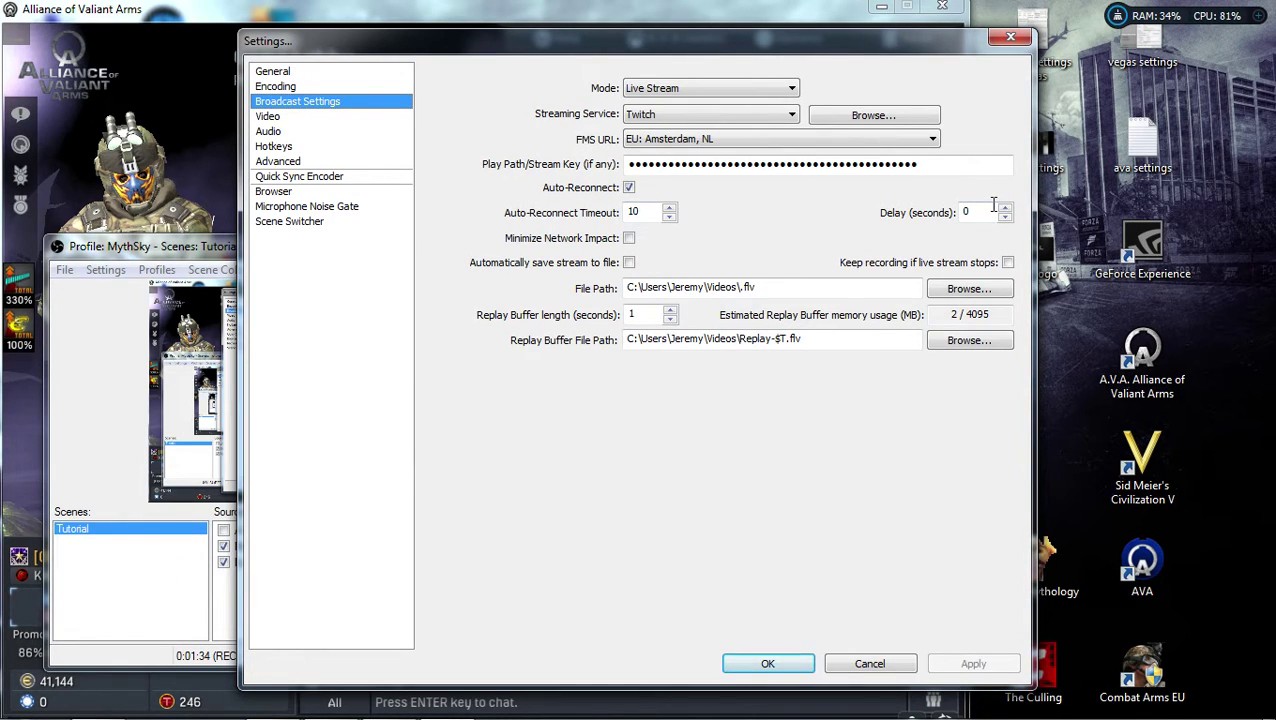
left_click(298, 117)
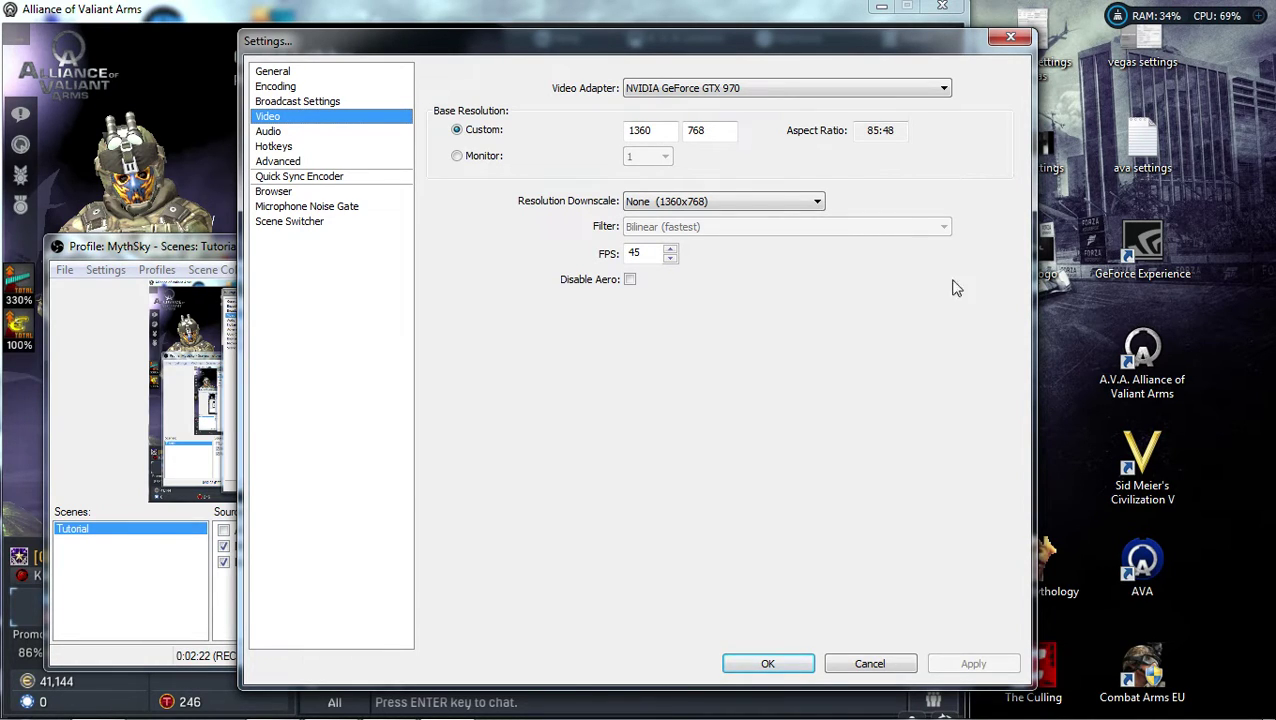
Browse the Audio and Hotkeys pages, ending on Advanced with veryfast preset and 700 ms buffering
left_click(268, 132)
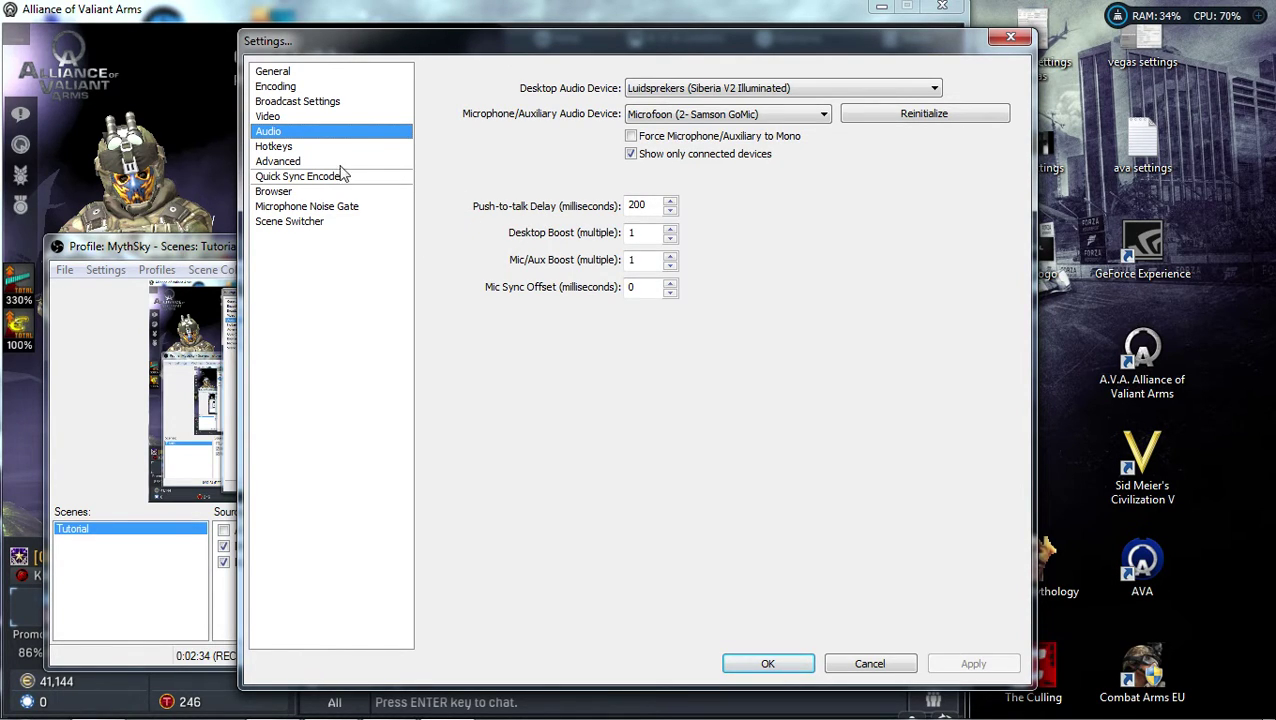
left_click(284, 147)
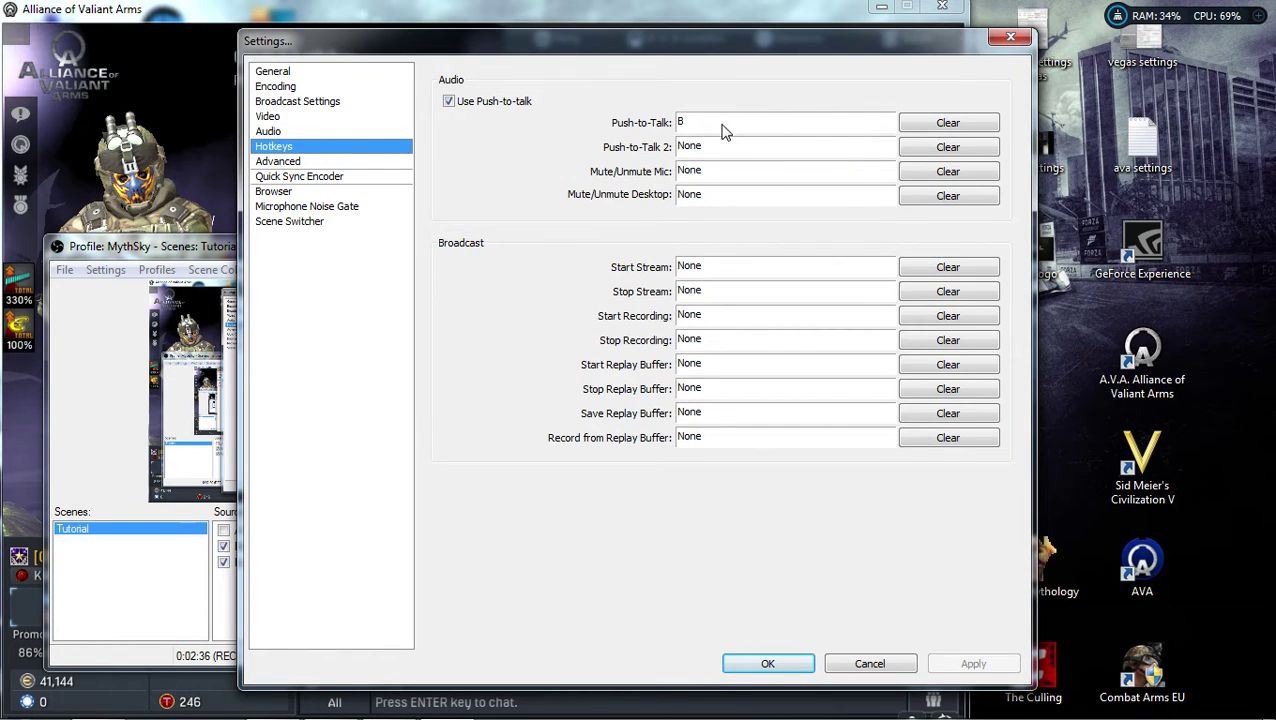
left_click(289, 163)
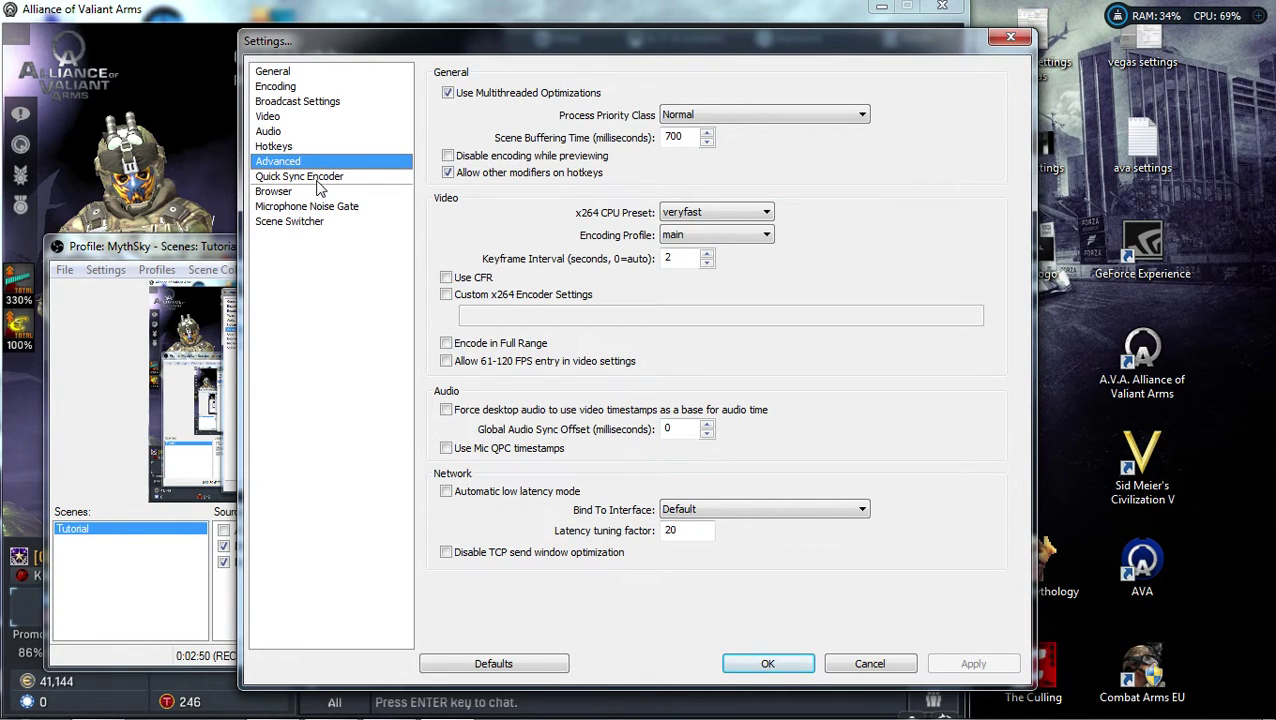
Glance through Quick Sync Encoder, Browser, Noise Gate and Scene Switcher pages, then close Settings
left_click(316, 180)
left_click(314, 192)
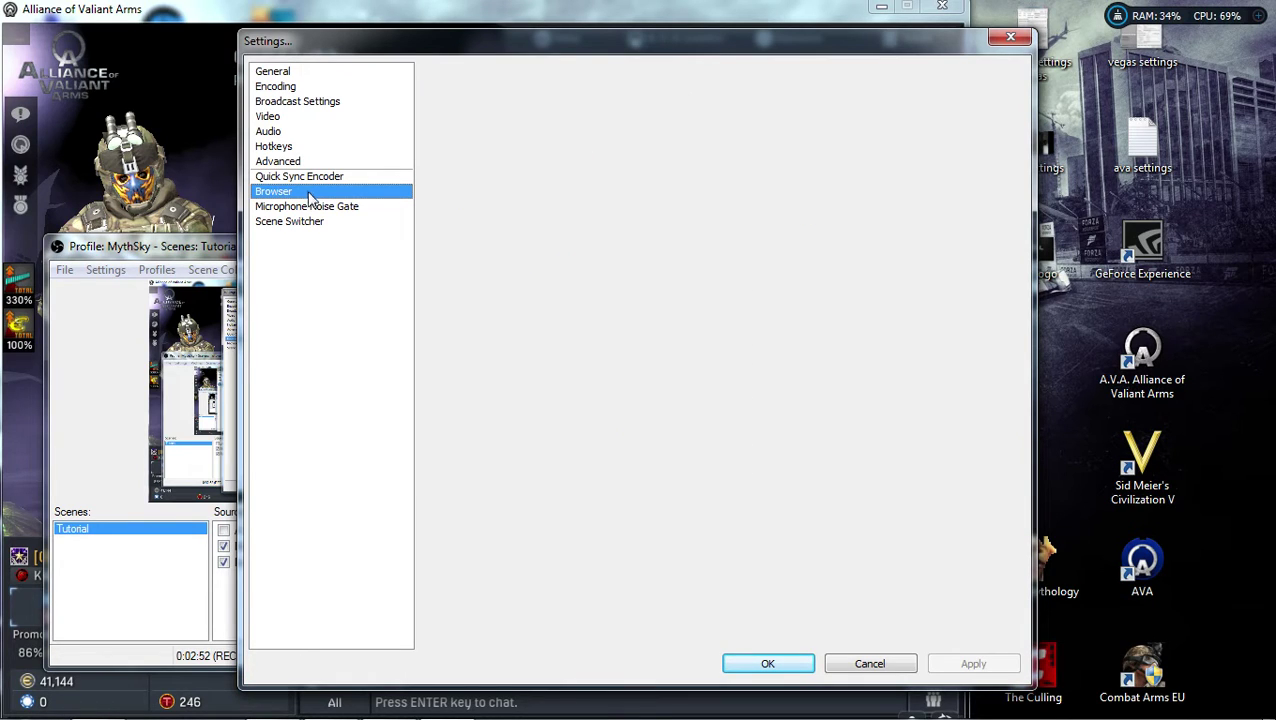
left_click(306, 208)
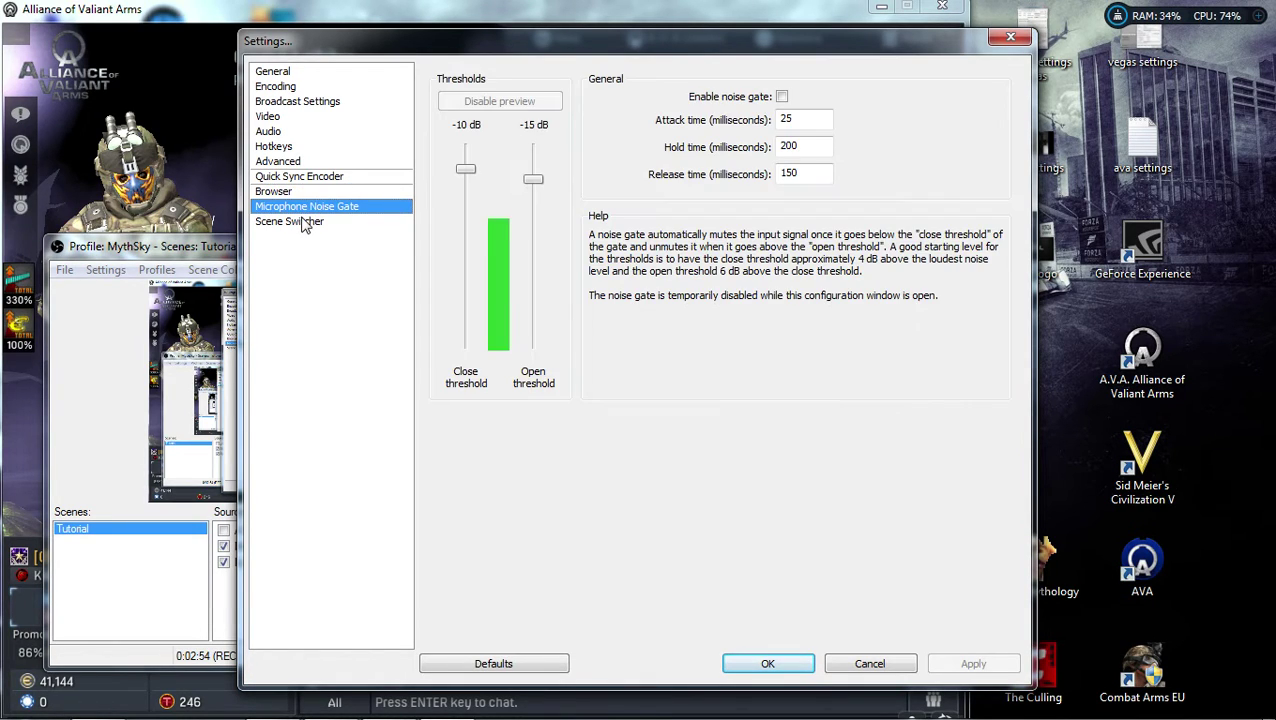
left_click(303, 223)
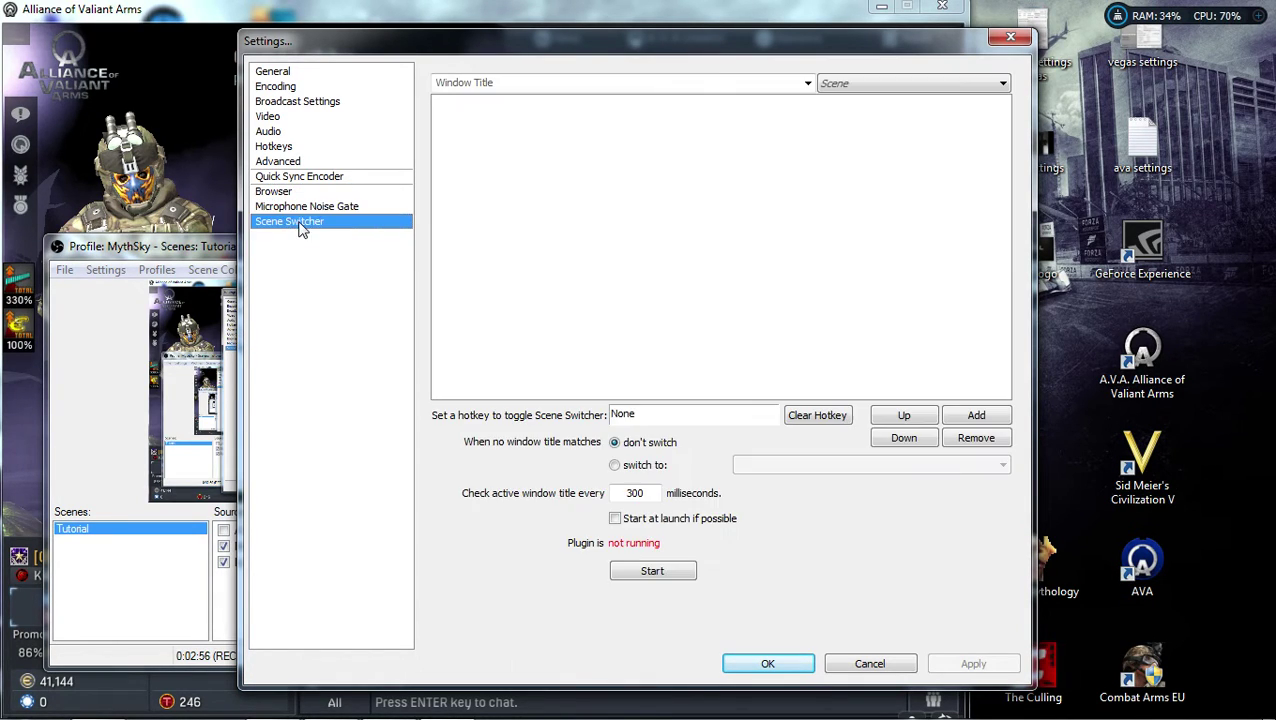
left_click(293, 165)
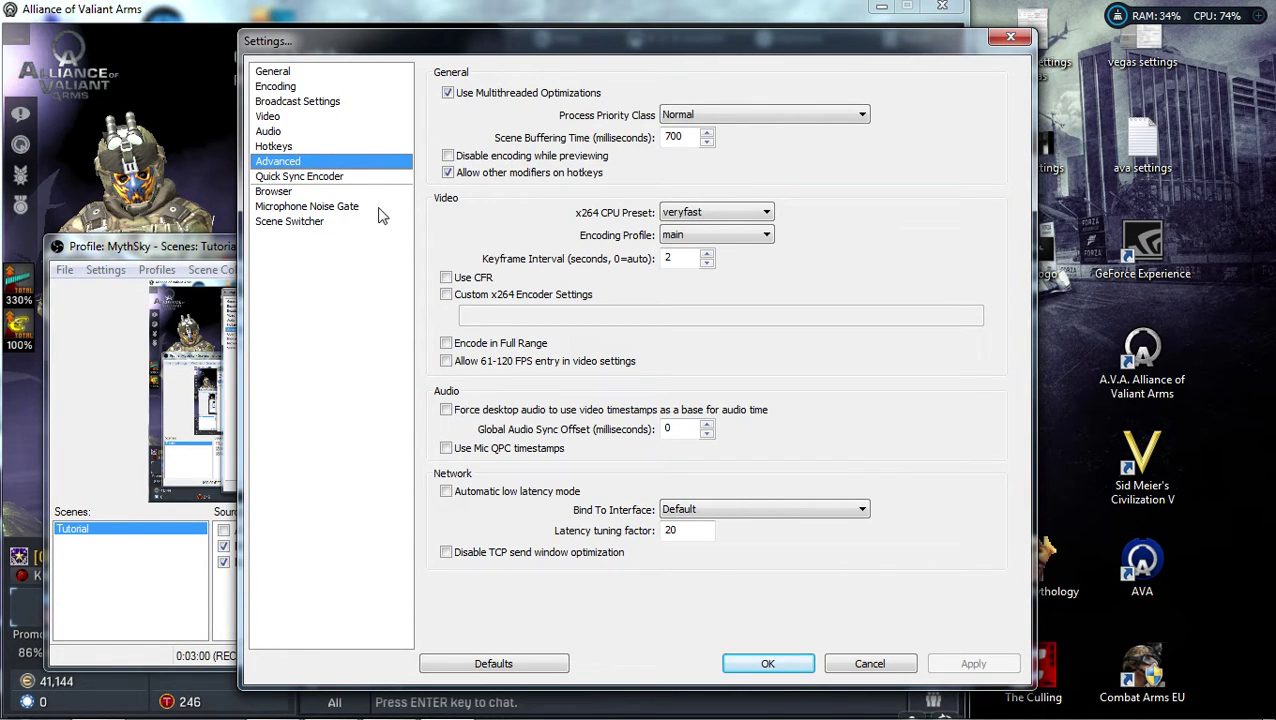
key("Escape")
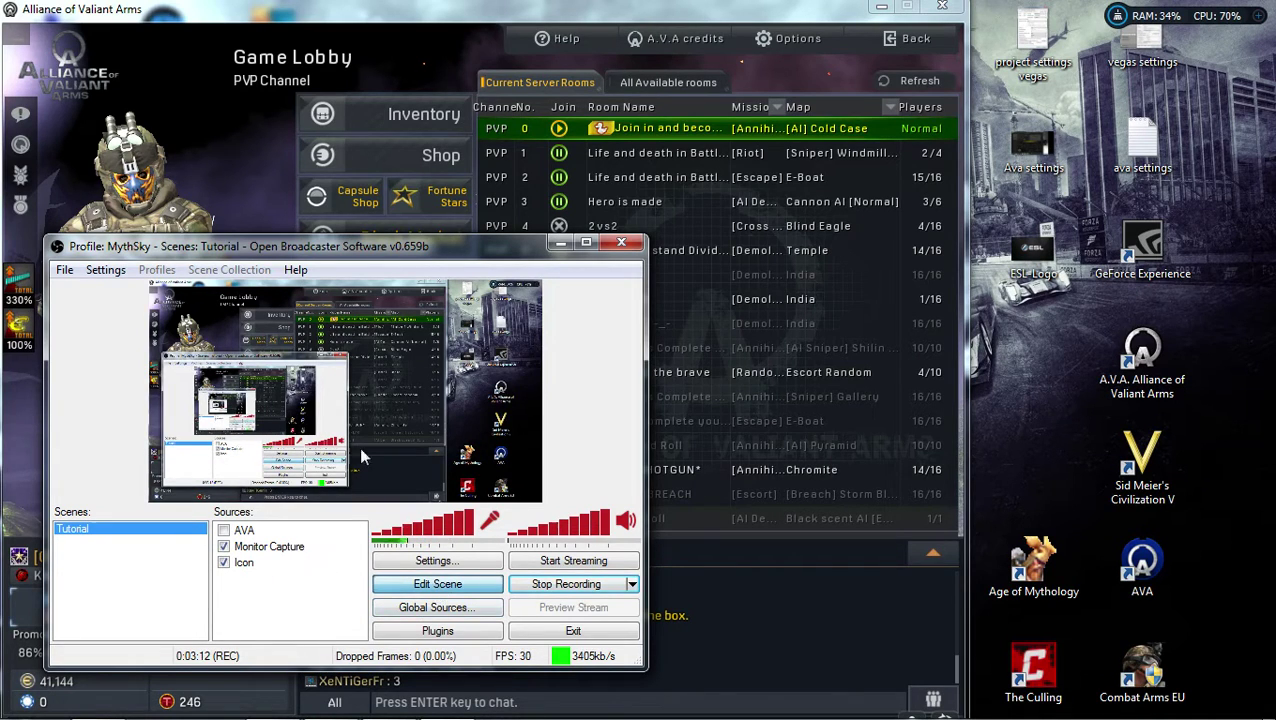
Select the Monitor Capture source and shrink it slightly in the preview
left_click(257, 556)
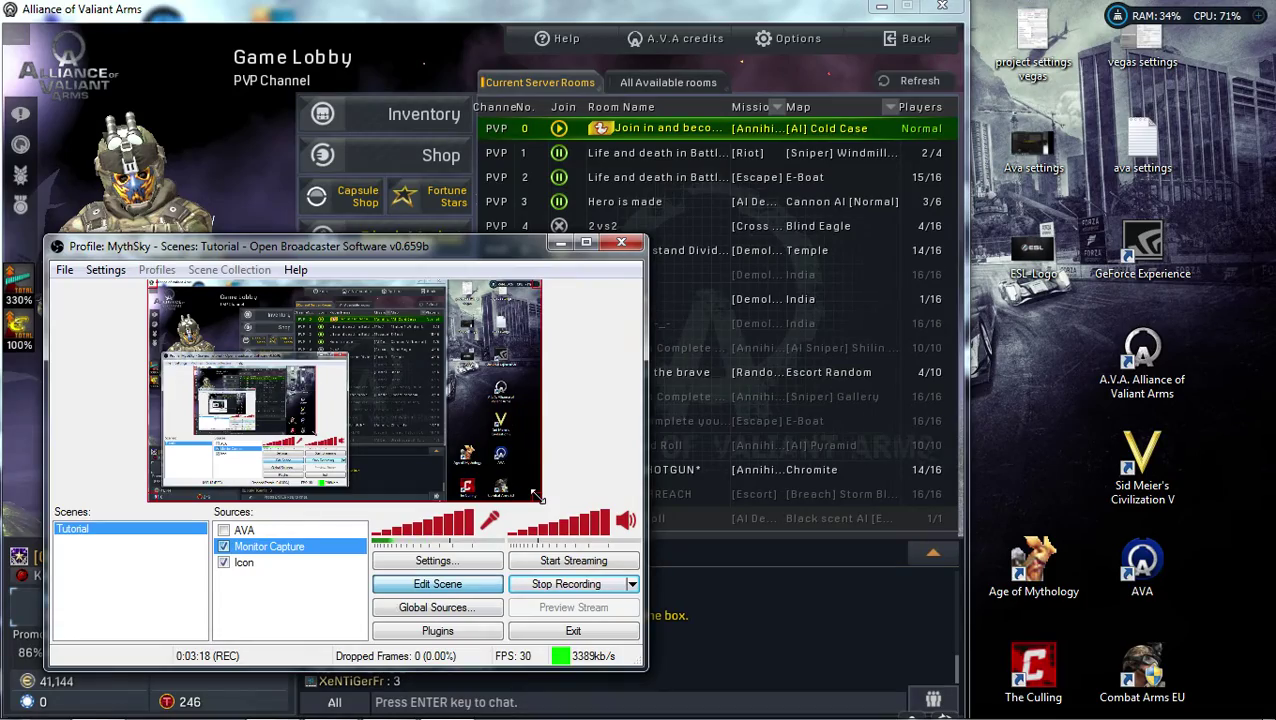
left_click_drag(535, 495, 490, 468)
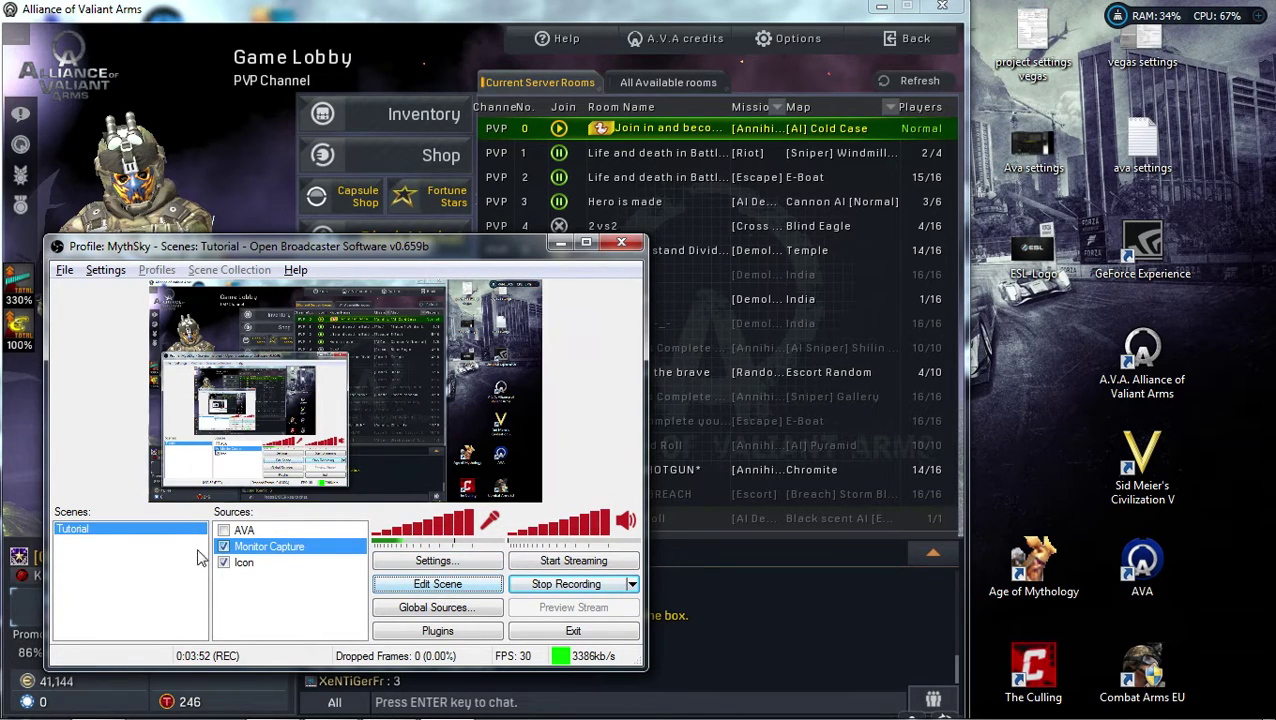
Give the Tutorial scene the Num - hotkey through Set Hotkey and confirm it
right_click(88, 531)
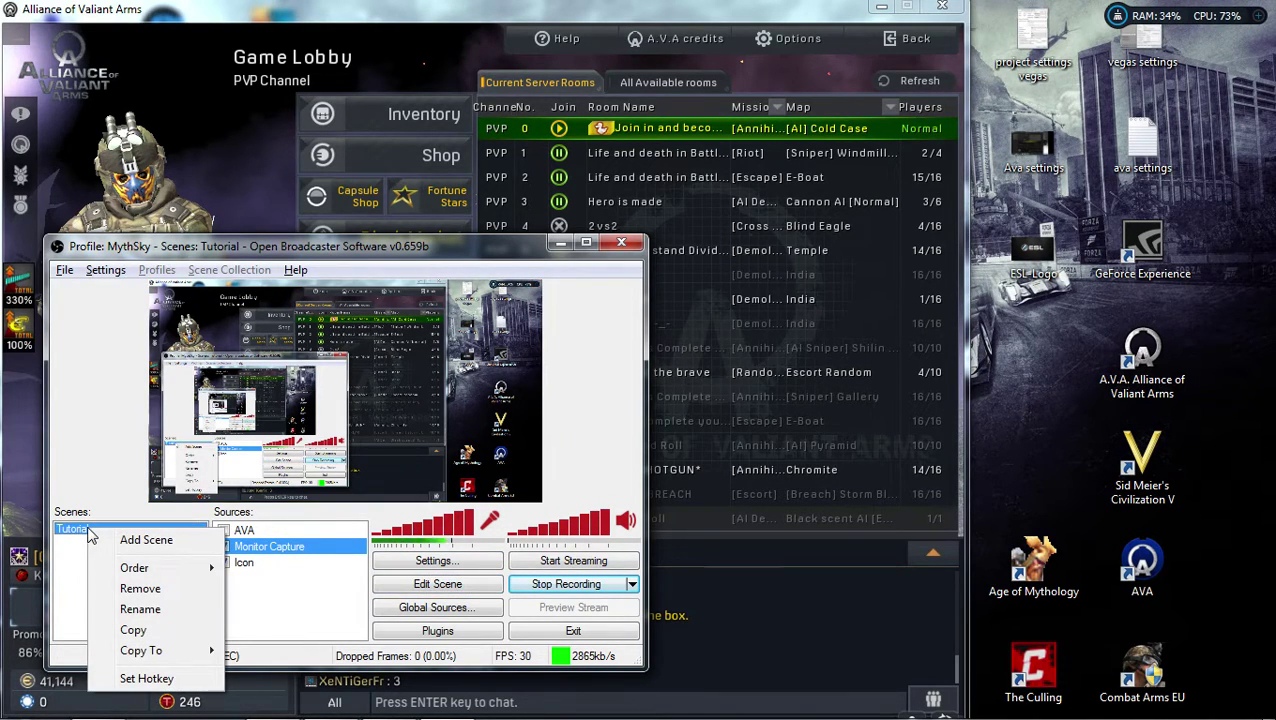
left_click(156, 679)
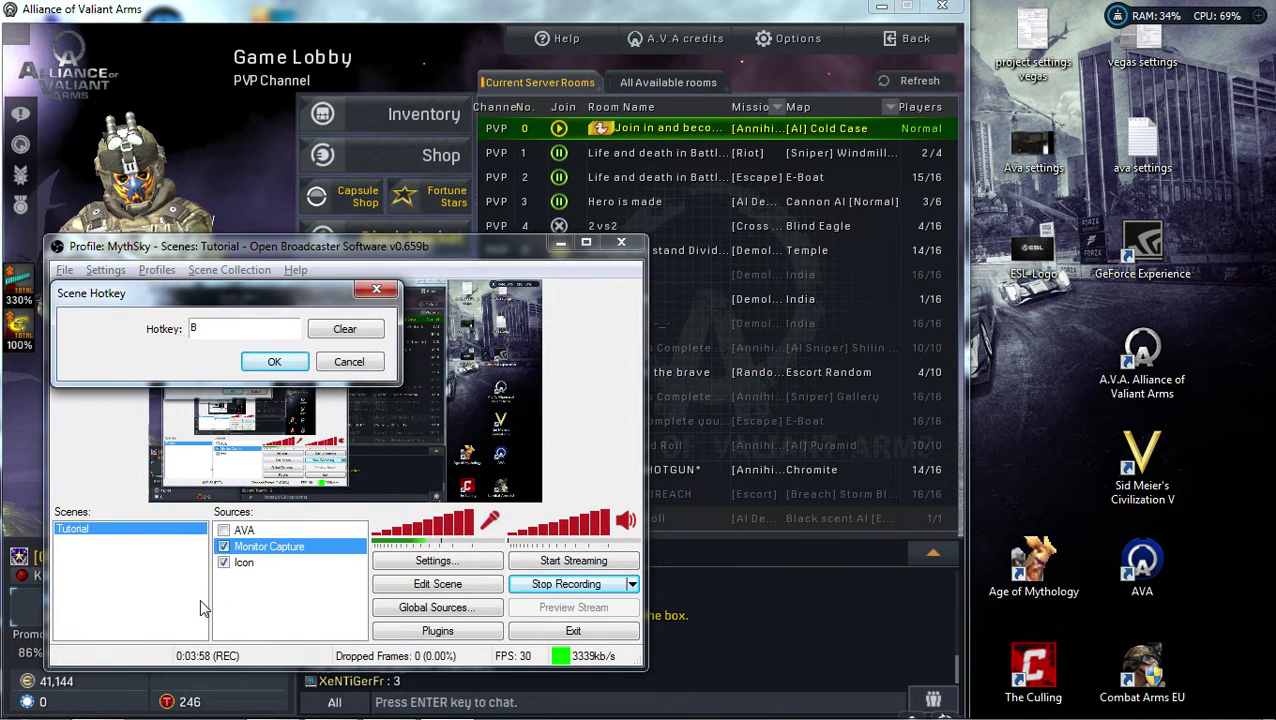
key("KP_Add")
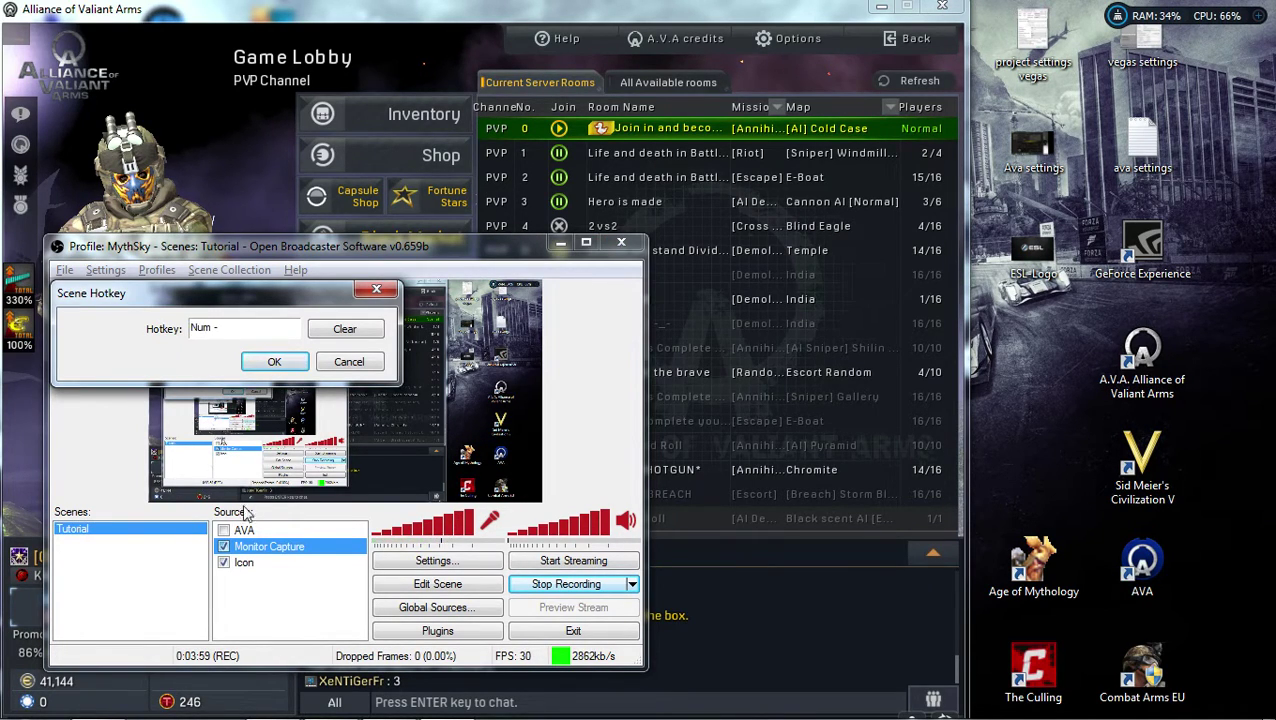
left_click(274, 361)
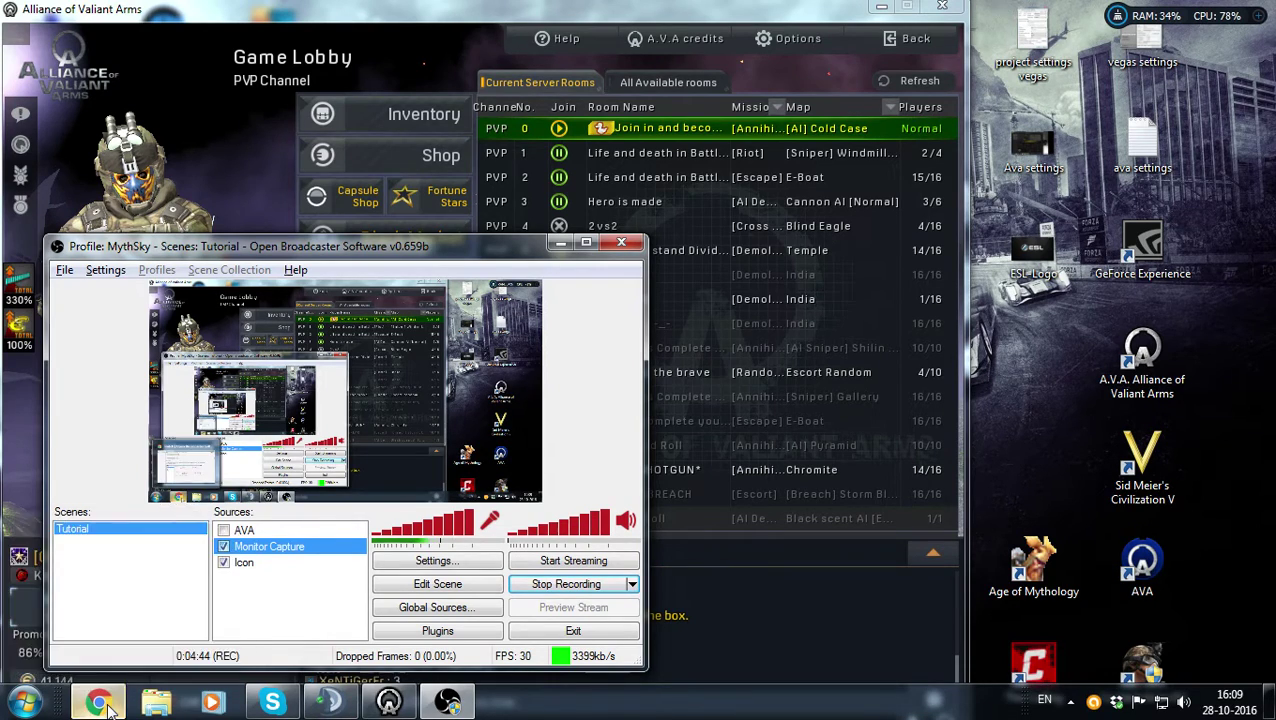
Bring Chrome forward on the Twitch Settings > Kanaal en video's tab
left_click(112, 710)
left_click(270, 12)
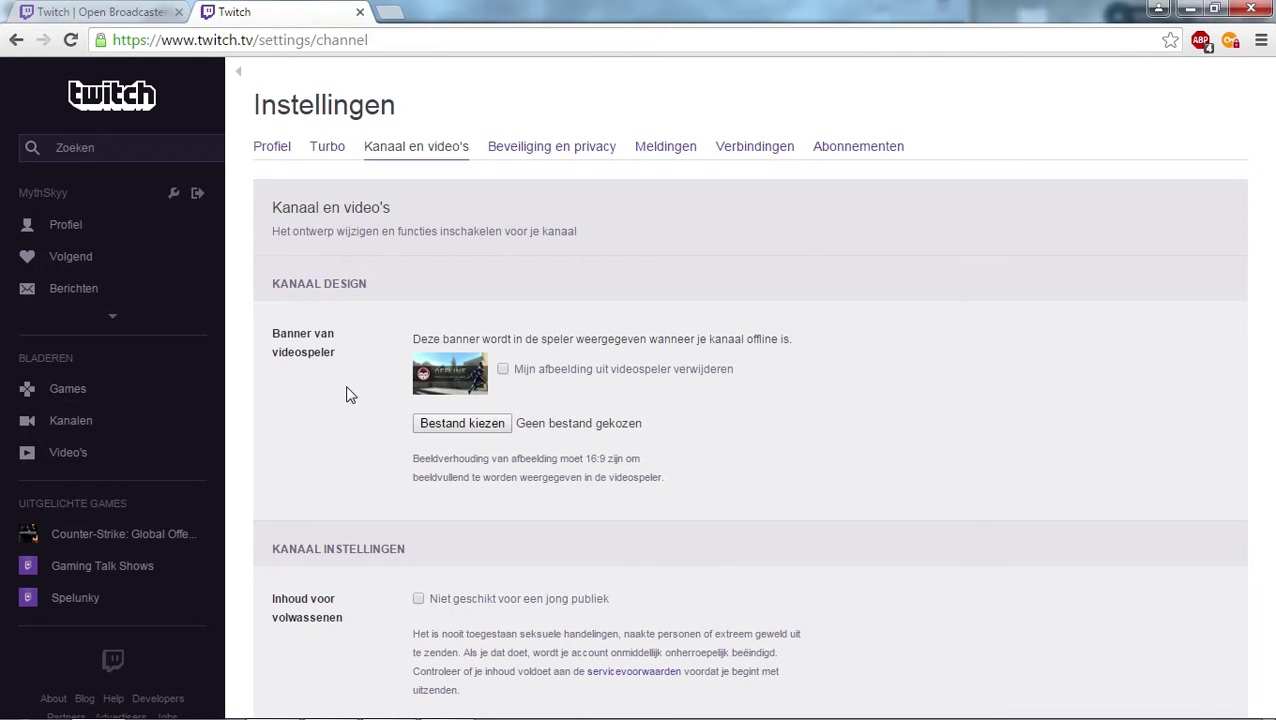
scroll(338, 366, "down", 2)
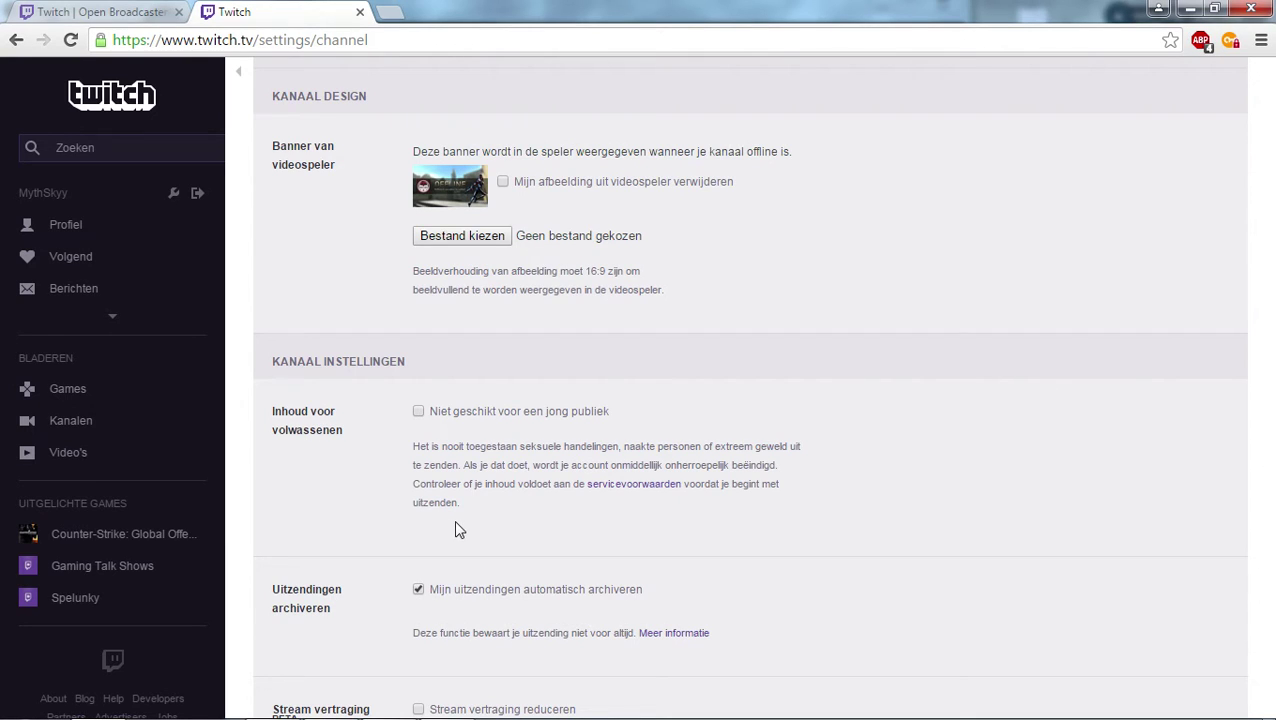
scroll(365, 492, "down", 1)
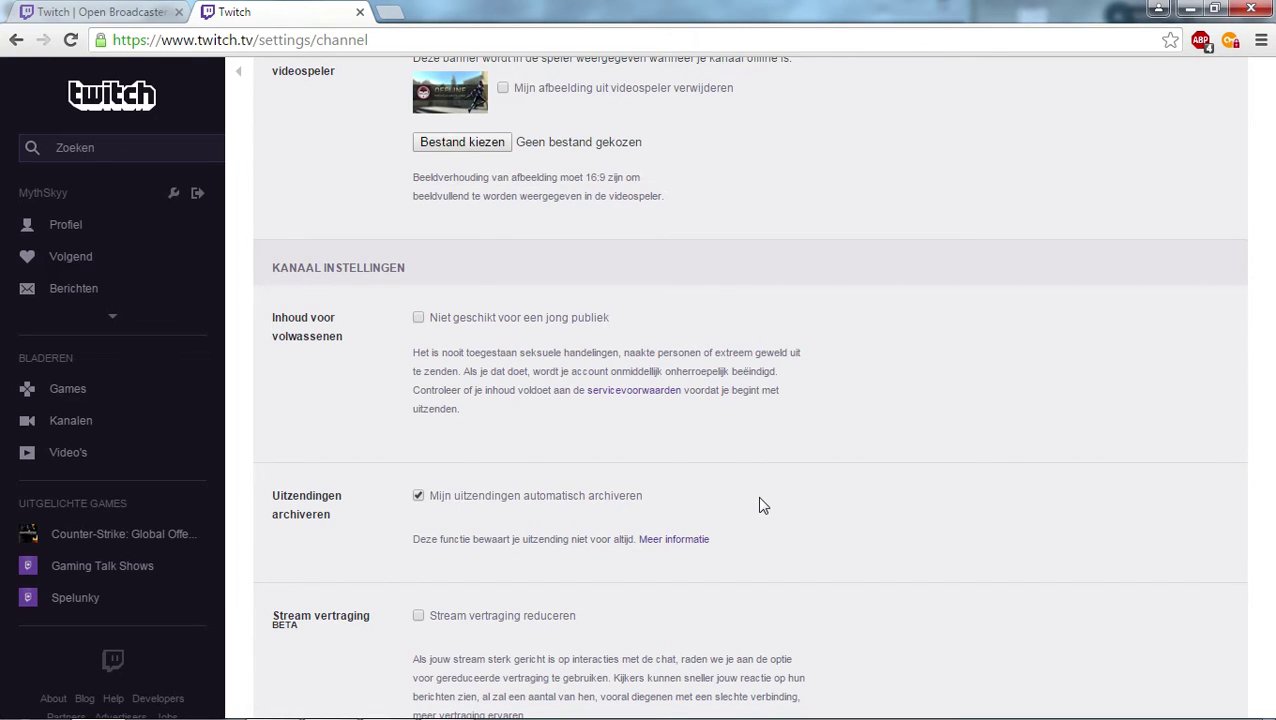
scroll(765, 500, "down", 1)
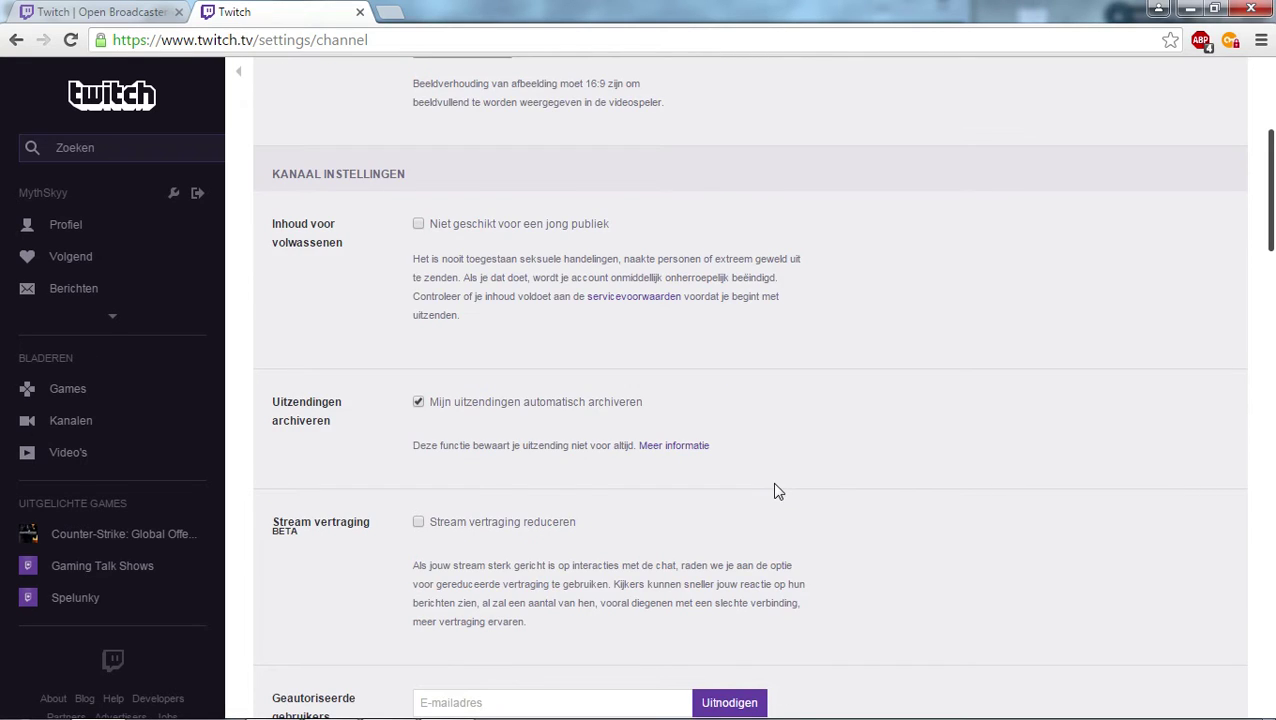
scroll(700, 480, "down", 2)
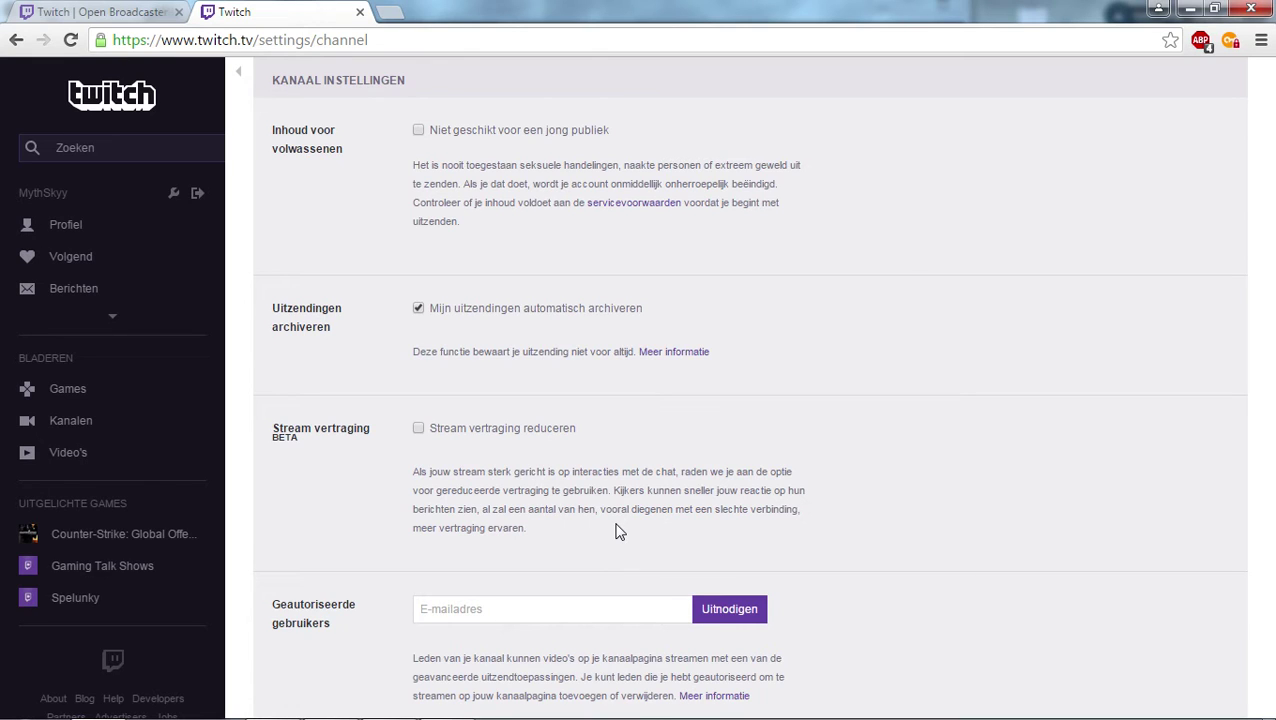
scroll(616, 527, "down", 2)
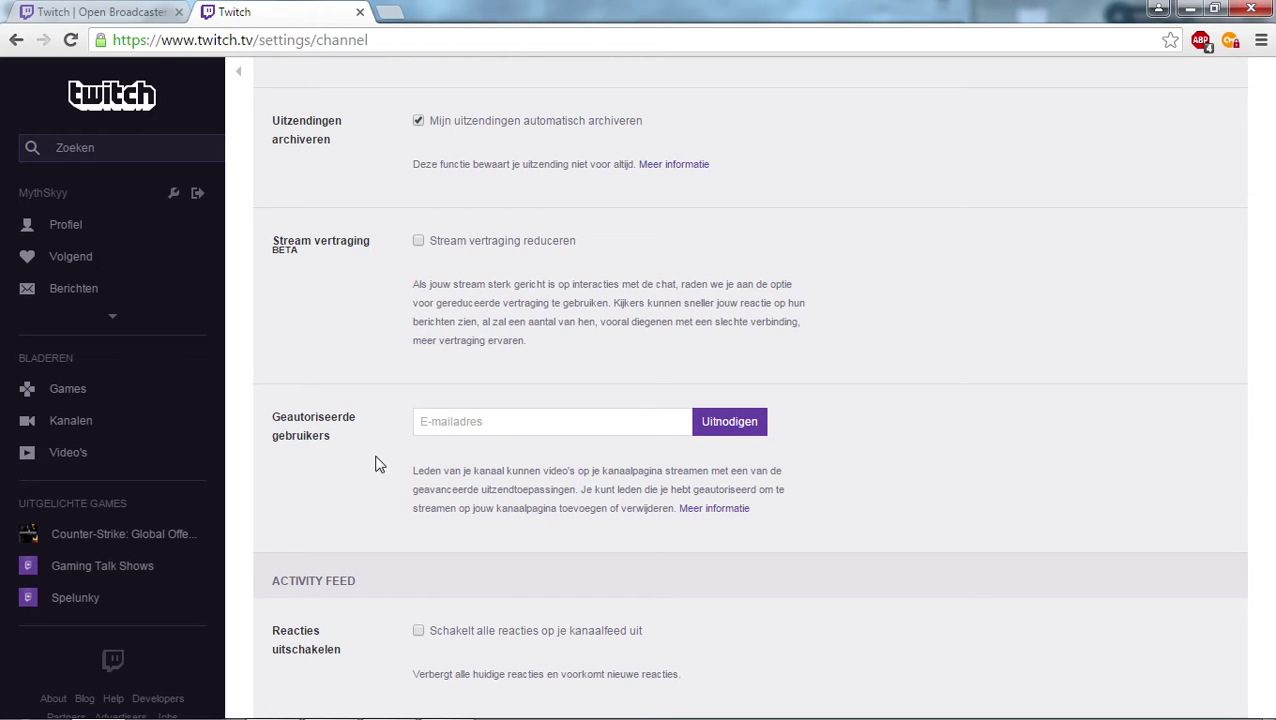
scroll(343, 437, "down", 2)
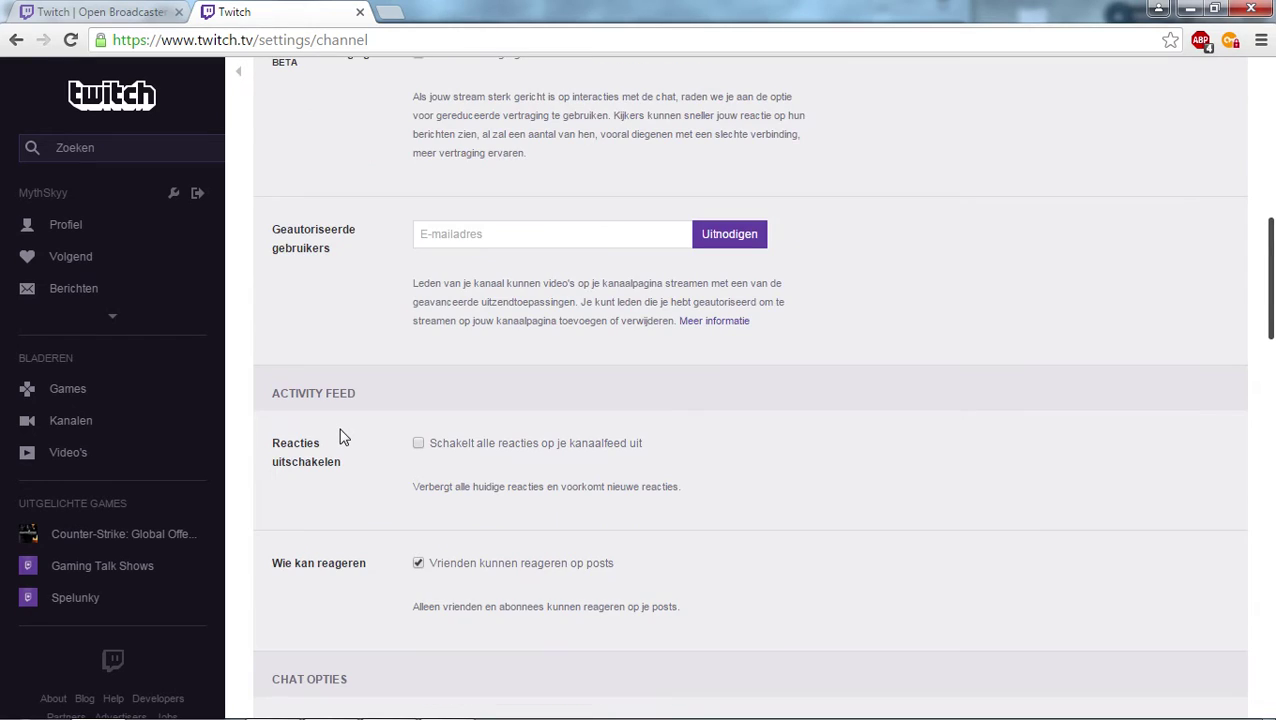
scroll(340, 437, "down", 2)
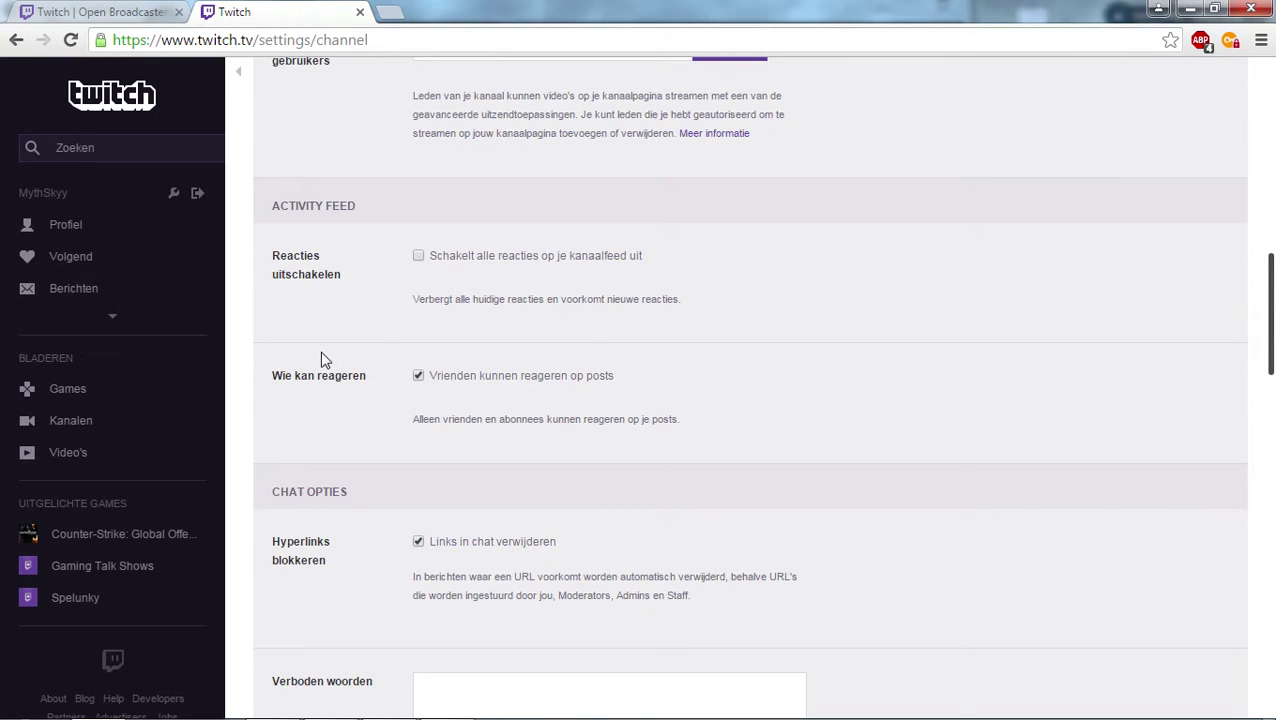
scroll(321, 360, "down", 2)
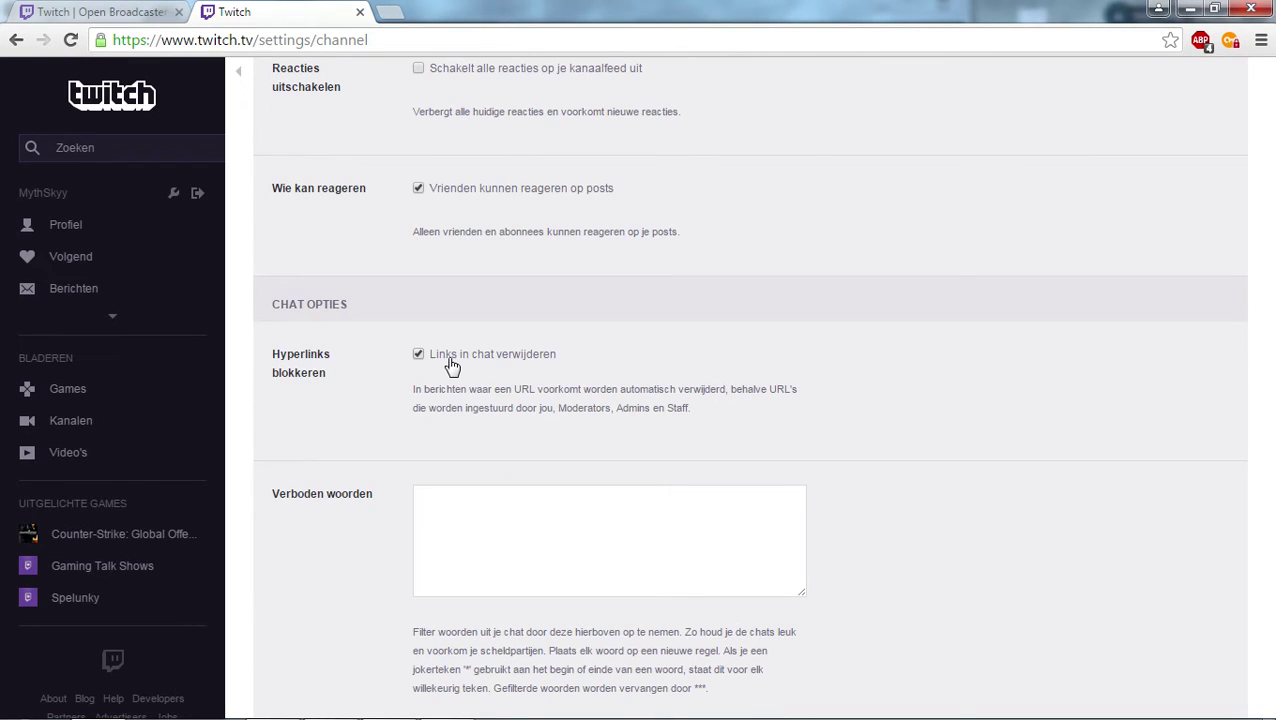
scroll(415, 362, "down", 6)
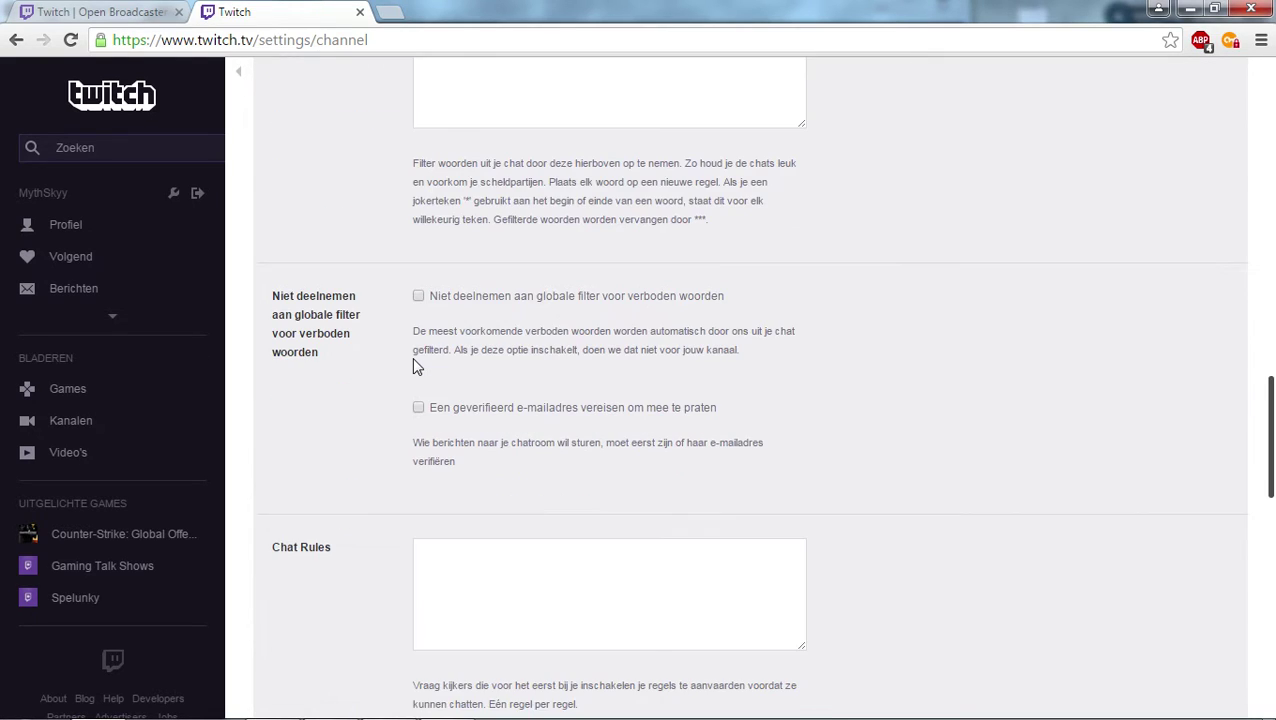
scroll(414, 366, "down", 5)
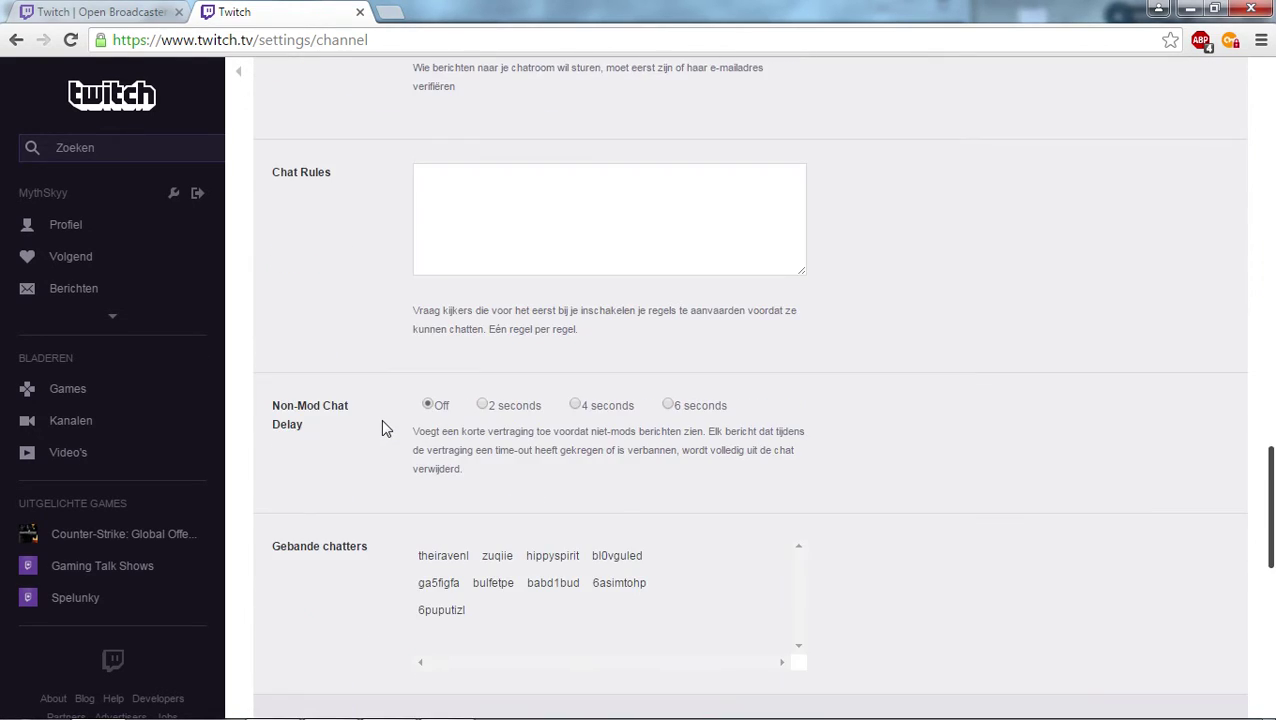
scroll(381, 421, "down", 4)
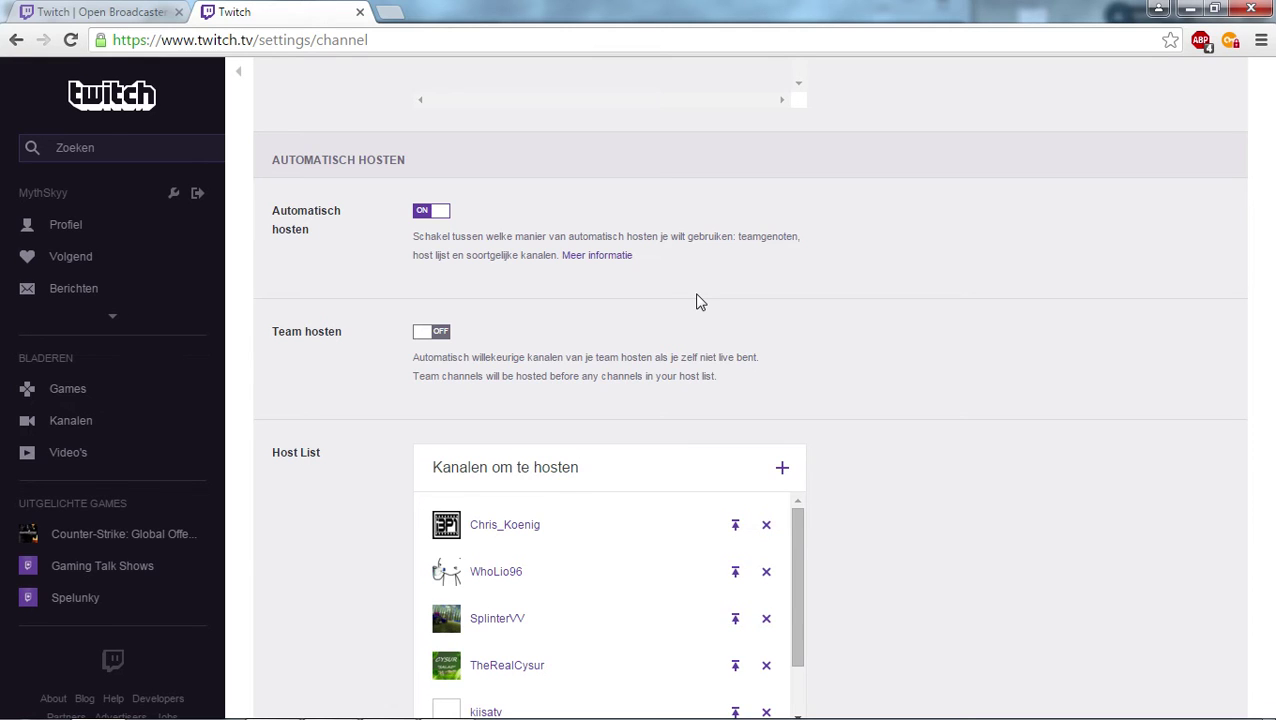
scroll(420, 222, "down", 1)
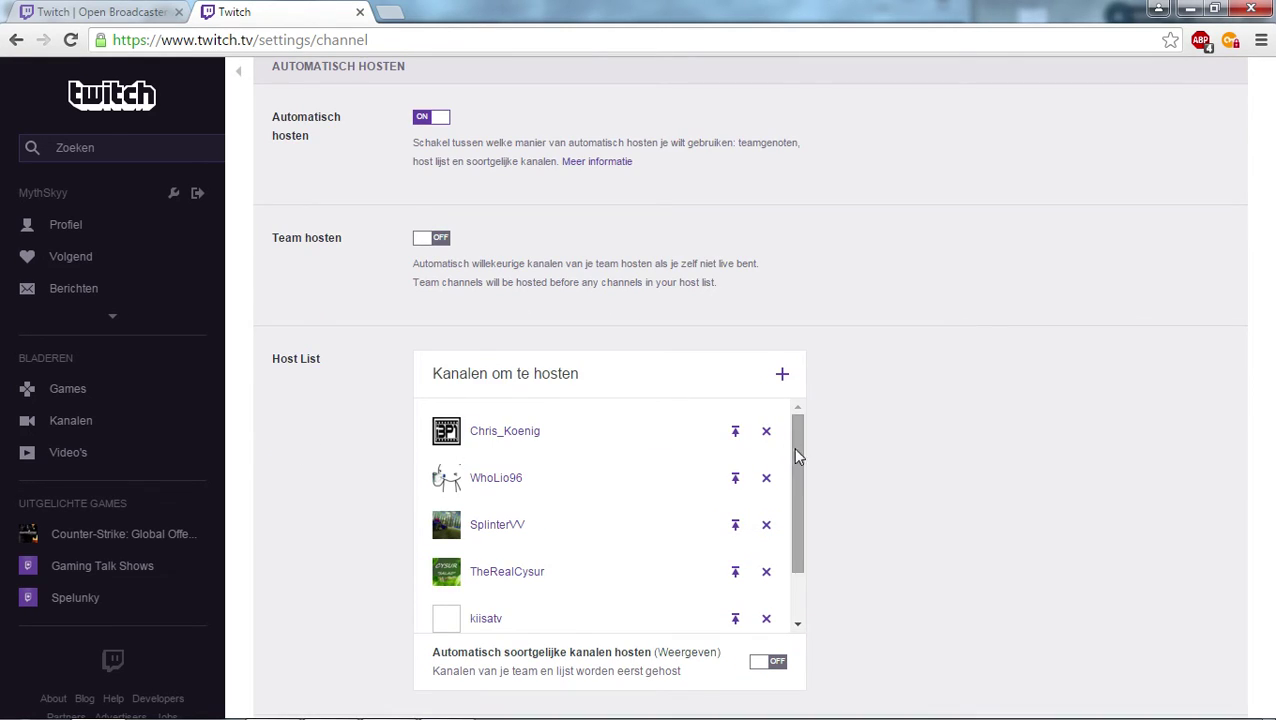
mouse_move(797, 455)
left_mouse_down()
mouse_move(803, 505)
mouse_move(801, 435)
left_mouse_up()
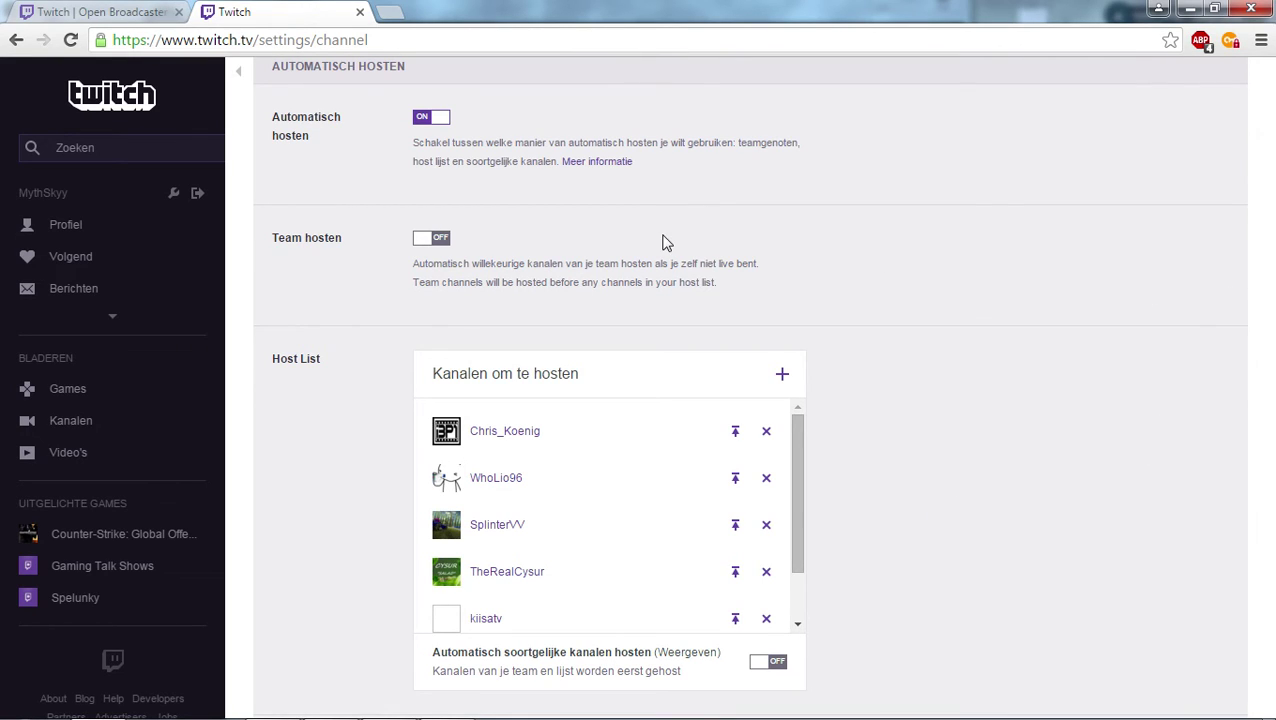
scroll(666, 243, "down", 2)
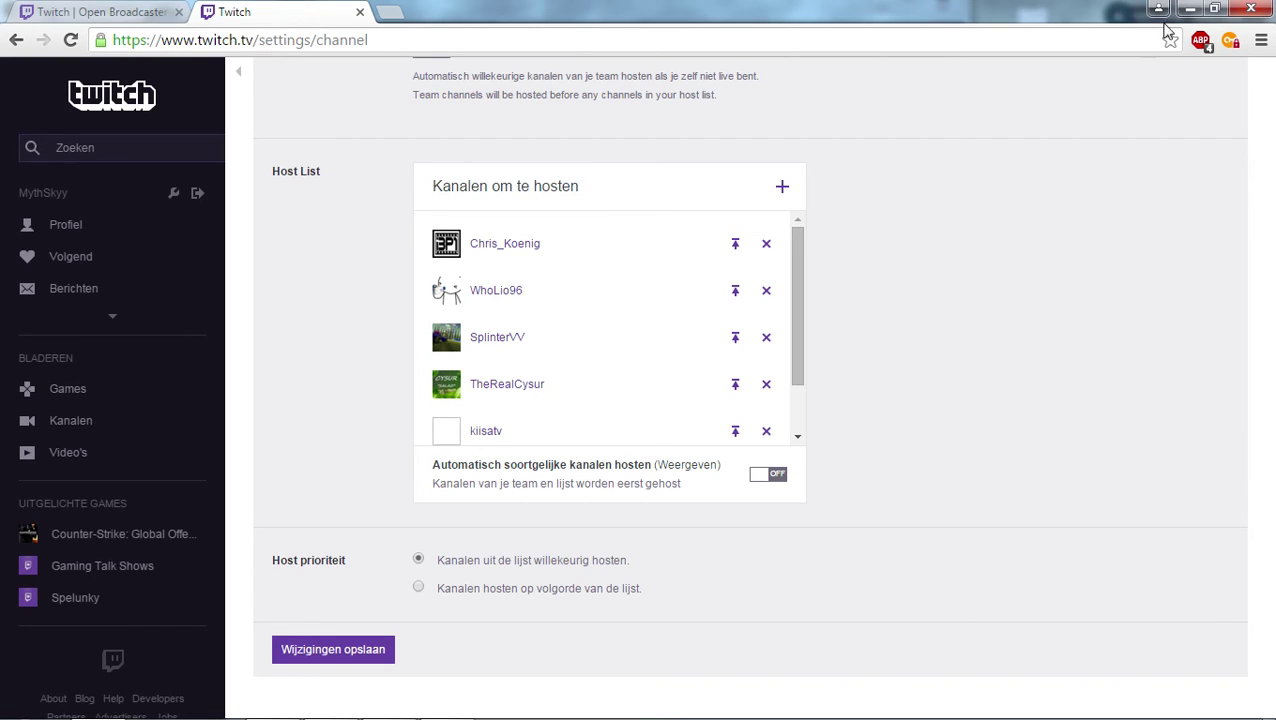
Minimize the browser to return to the OBS window over the game lobby
left_click(1190, 8)
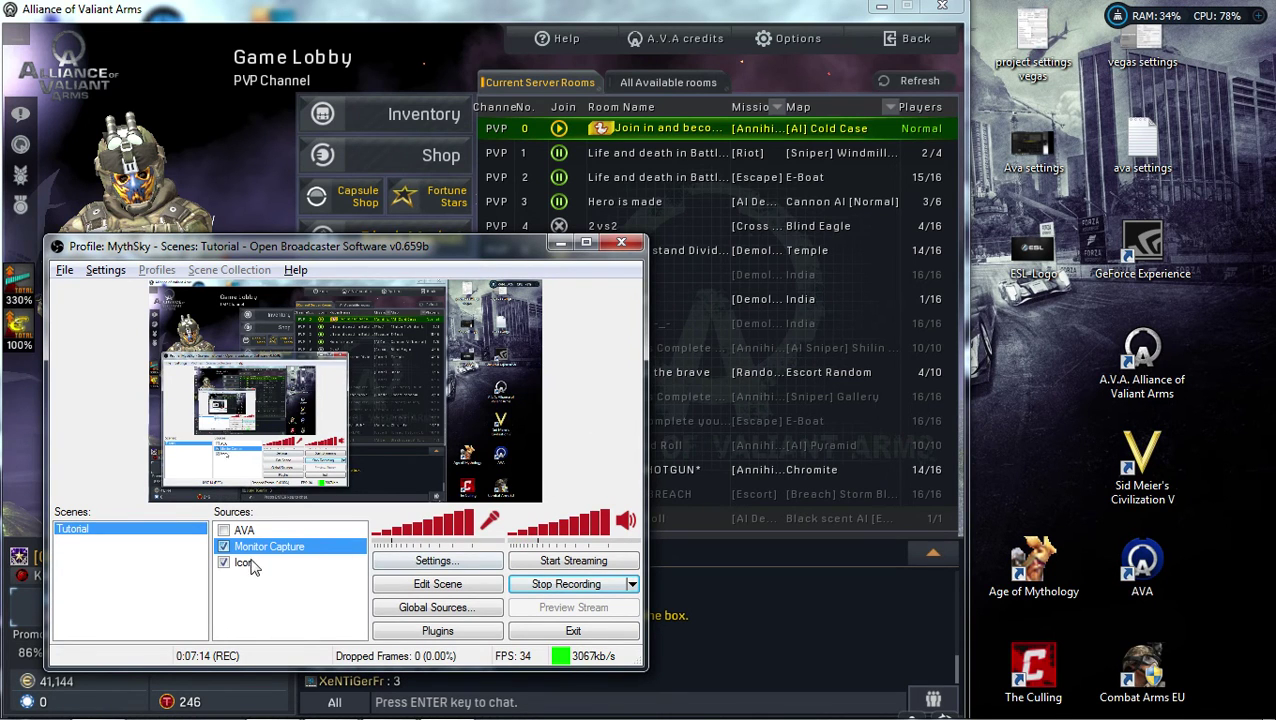